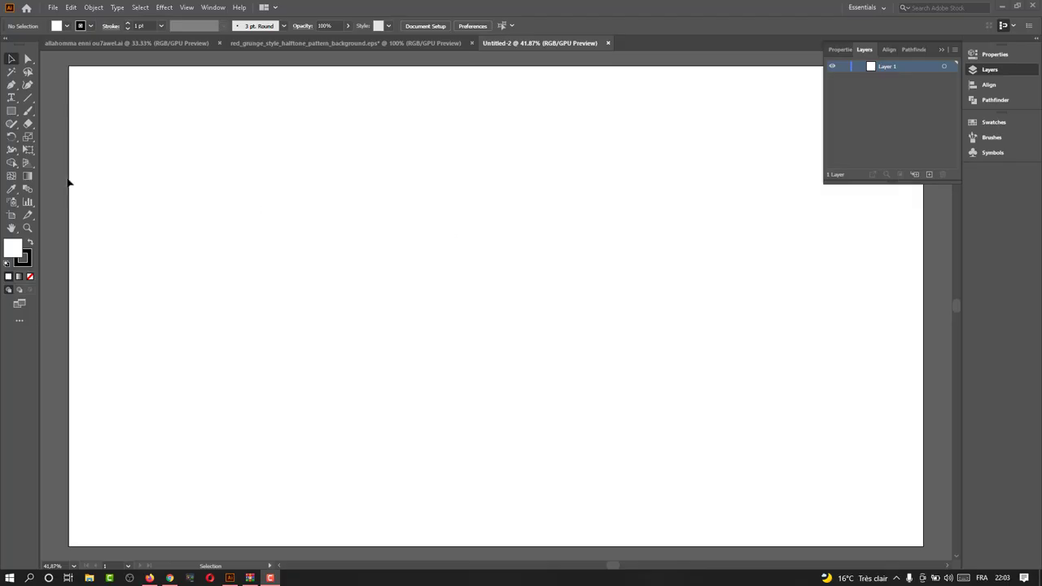
Paste the Arabic phrase اللهم اني احاول فأعني as a new text object near the page centre.
left_click(11, 97)
left_click(471, 287)
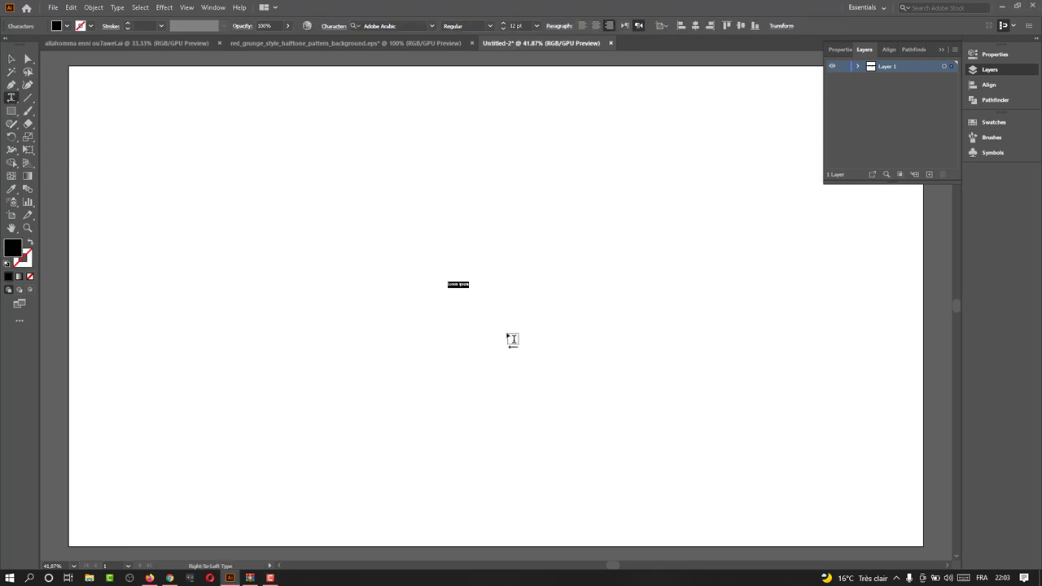
key("Escape")
key("ctrl+v")
left_click(11, 59)
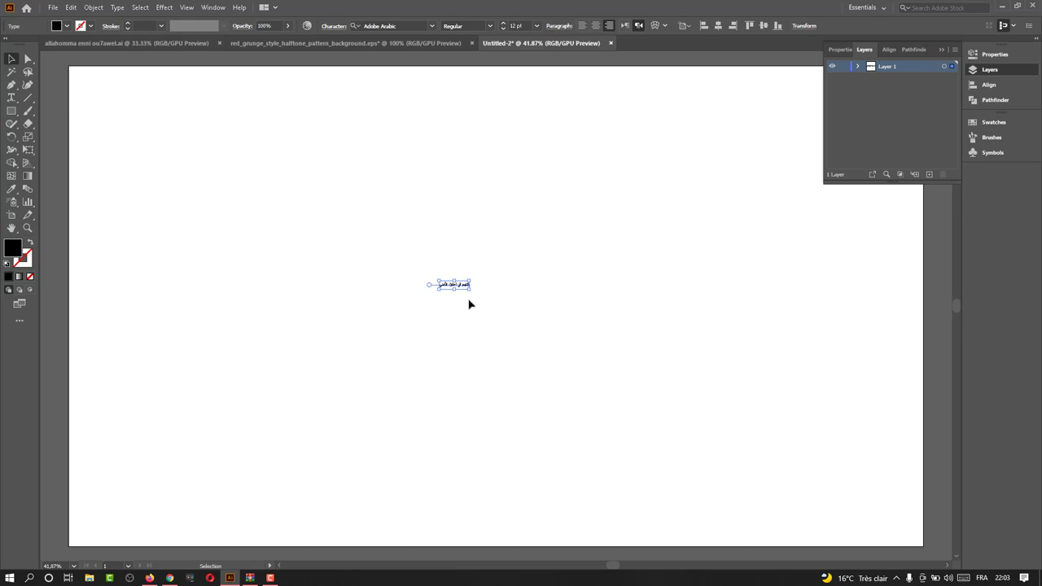
Scale the Arabic headline to about 155 pt and select all its characters.
mouse_move(472, 290)
left_mouse_down()
mouse_move(665, 412)
mouse_move(692, 415)
left_mouse_up()
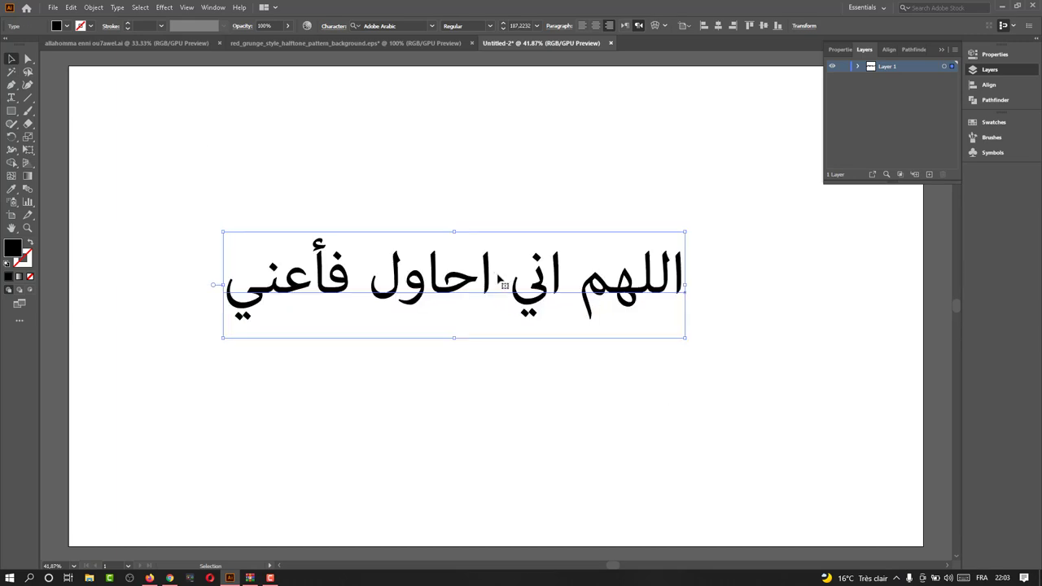
left_click_drag(548, 298, 592, 303)
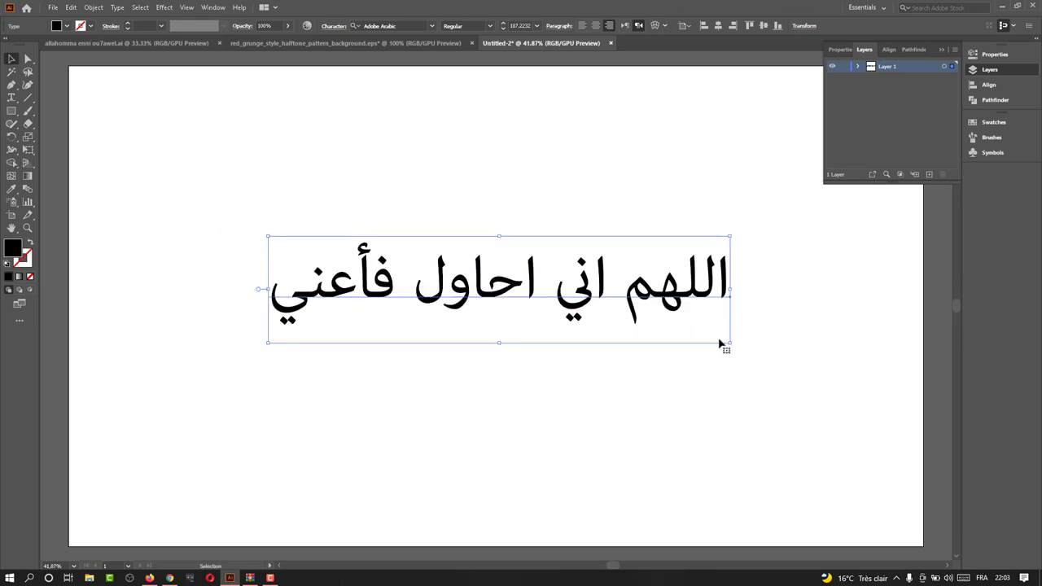
left_click_drag(730, 343, 691, 333)
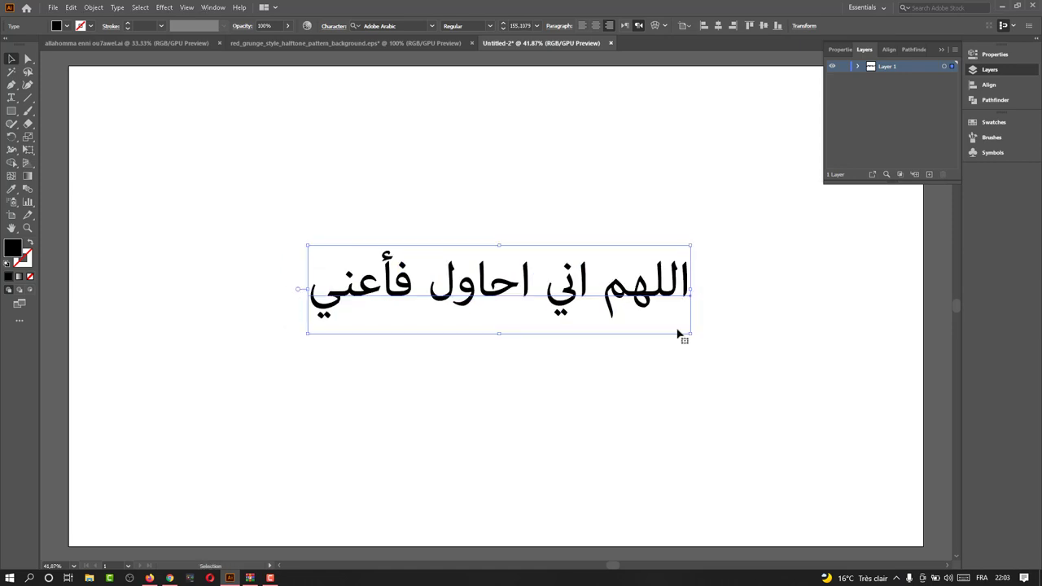
double_click(519, 292)
key("ctrl+a")
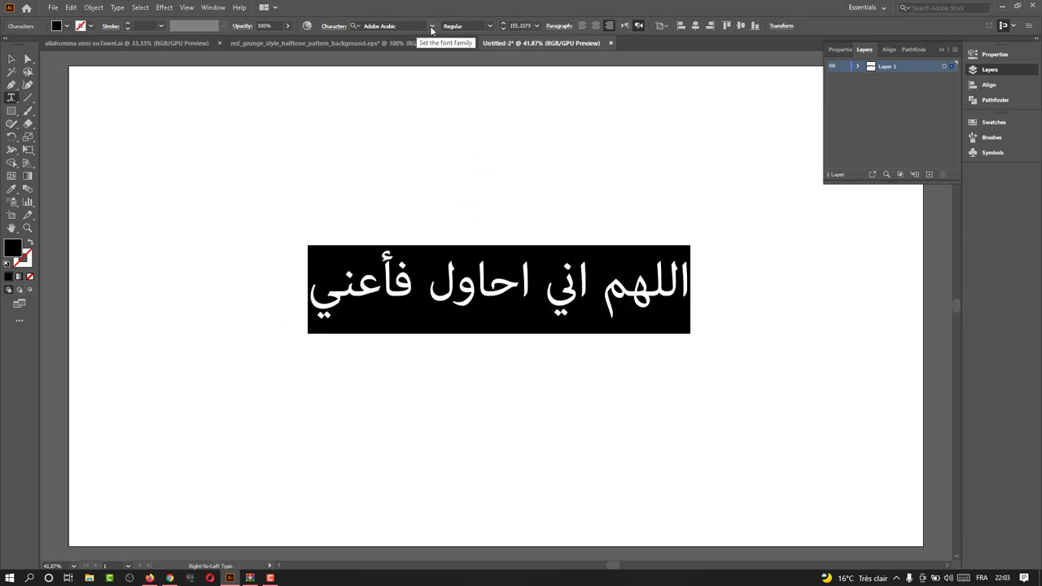
Apply VIP Rawy Regular to the Arabic headline and shift it right toward the page centre.
left_click(432, 26)
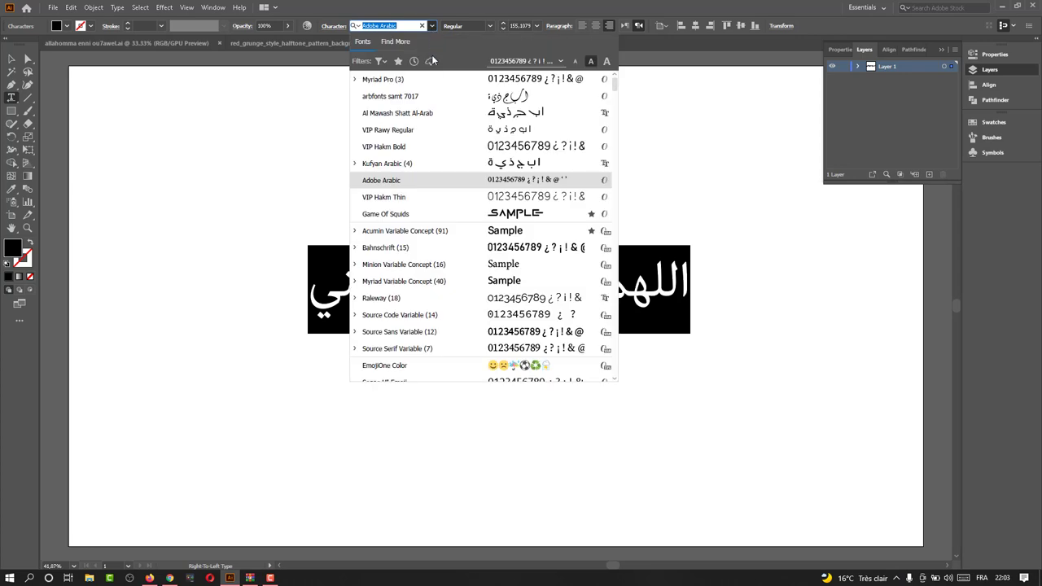
left_click(427, 132)
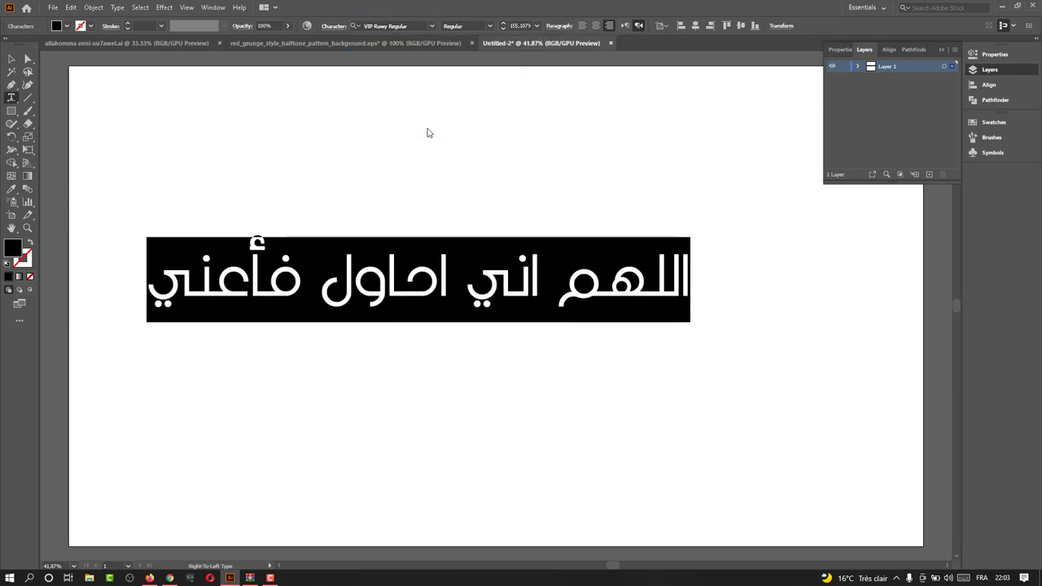
key("Escape")
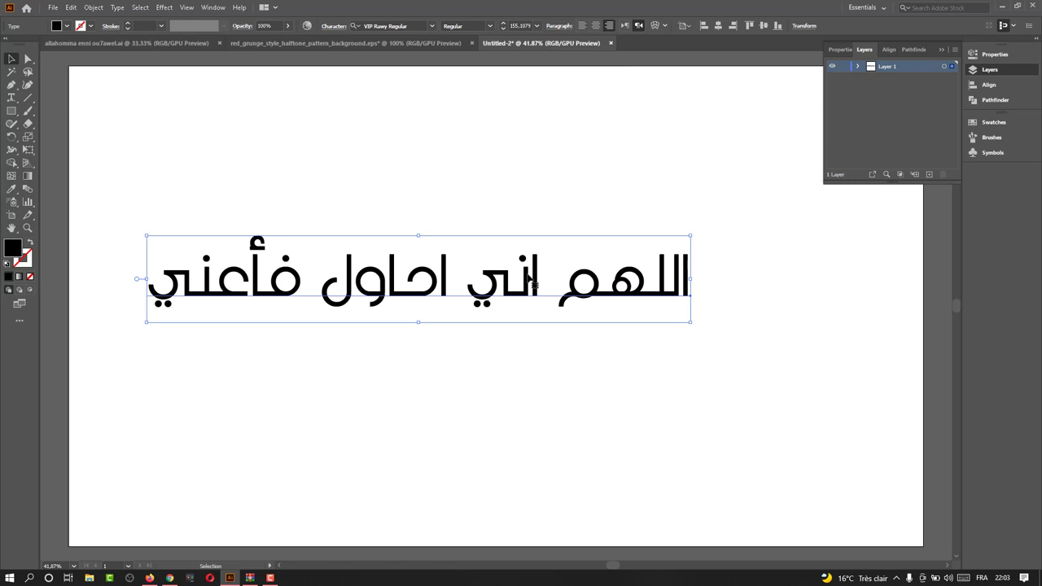
left_click_drag(531, 279, 598, 293)
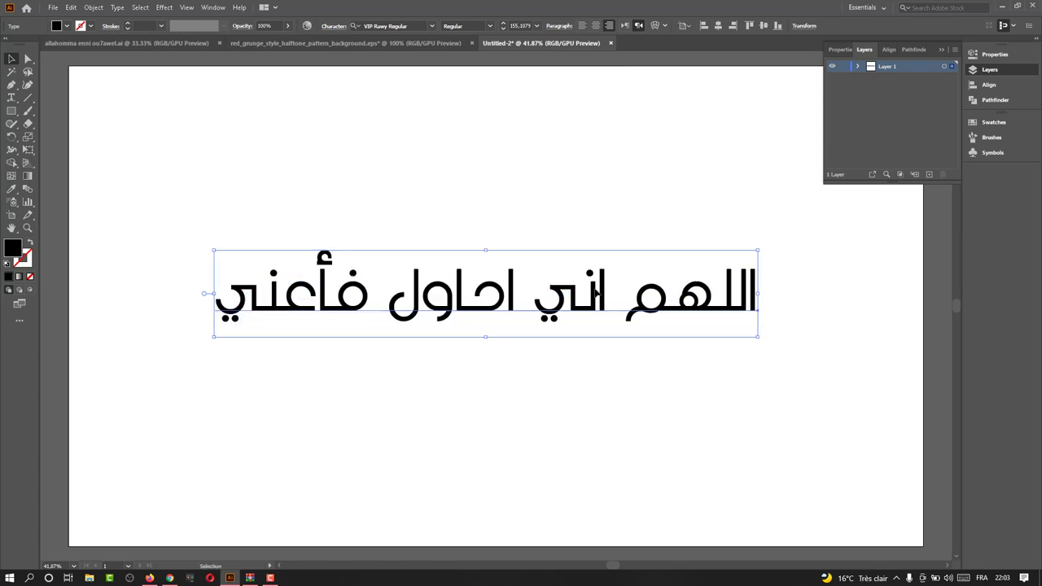
left_click(684, 376)
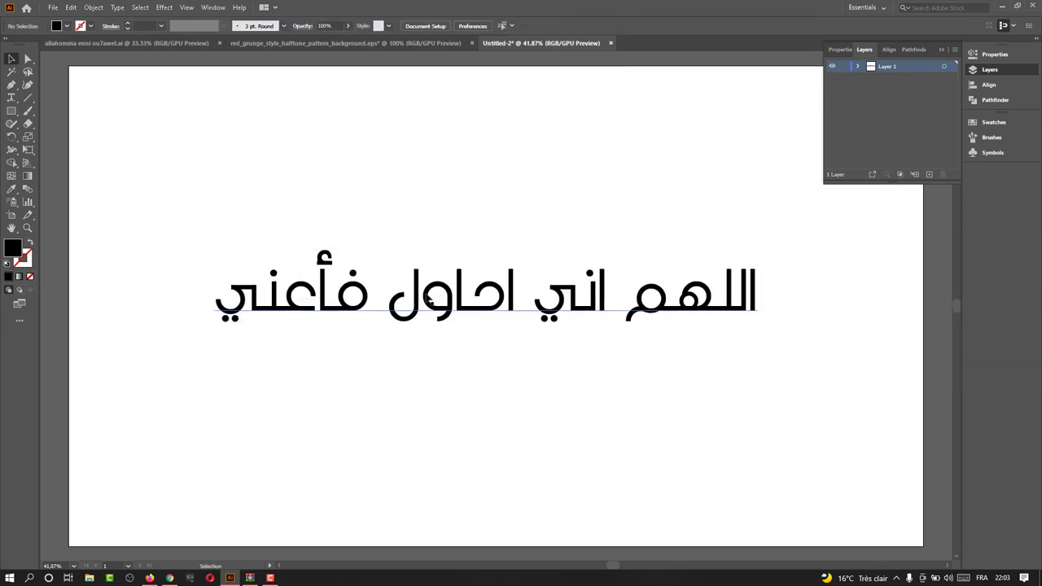
left_click(11, 96)
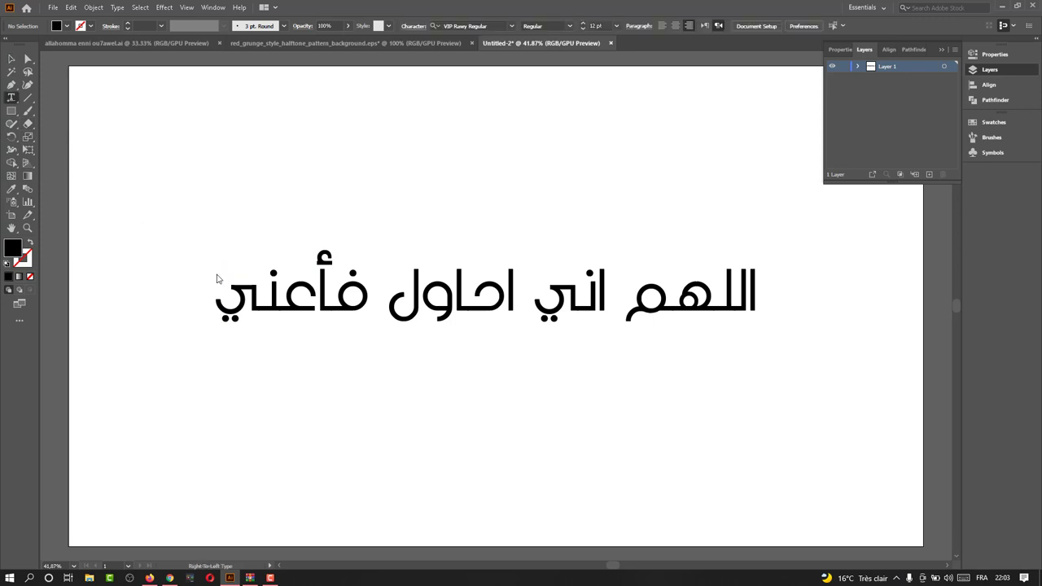
Type the subtitle '...alhamdoullelah' below the headline, enlarge it and place it underneath.
left_click(361, 382)
key("BackSpace")
type("alhamdou")
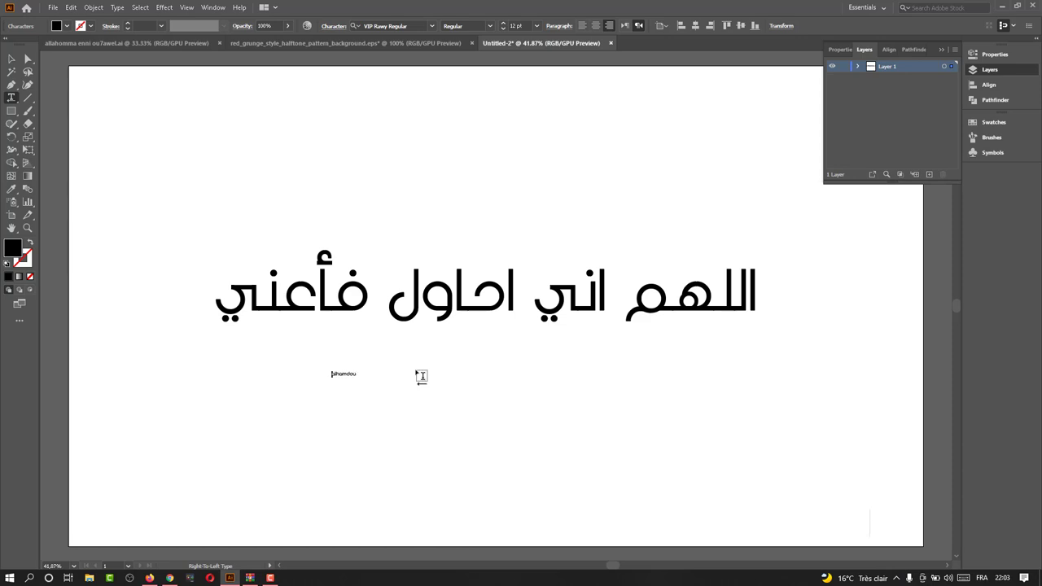
type("le")
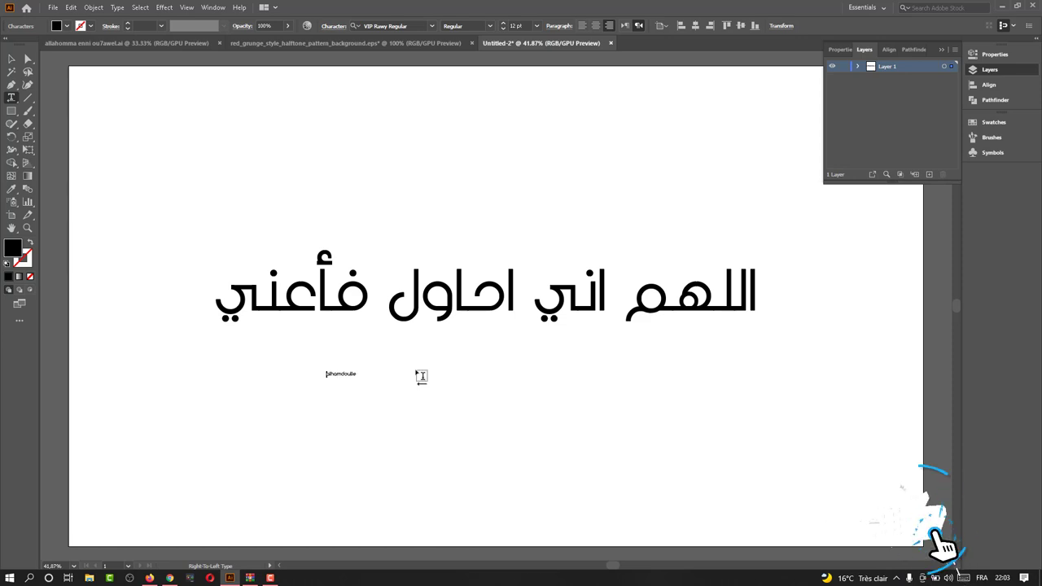
type("llah")
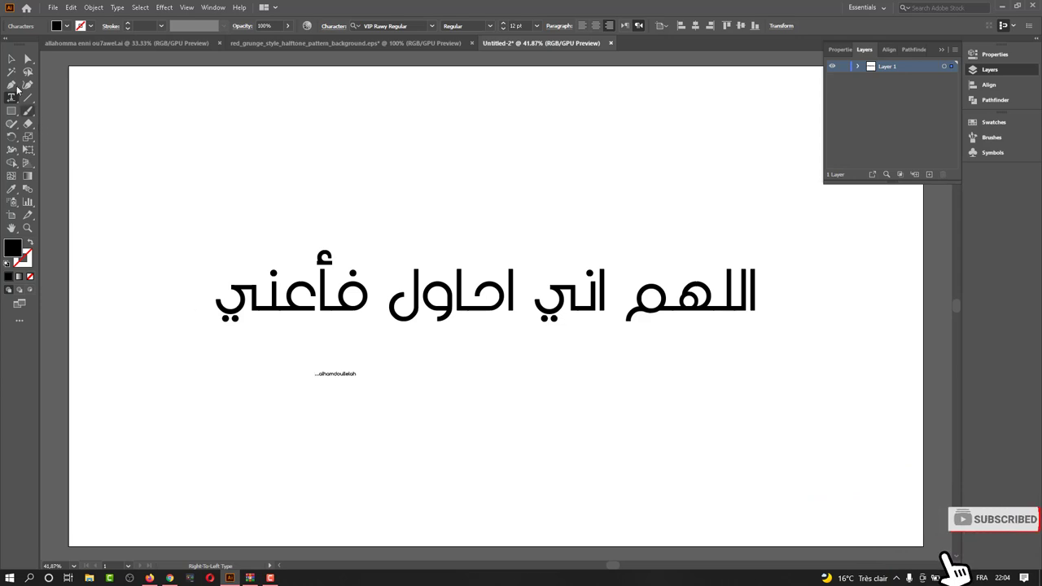
key("Escape")
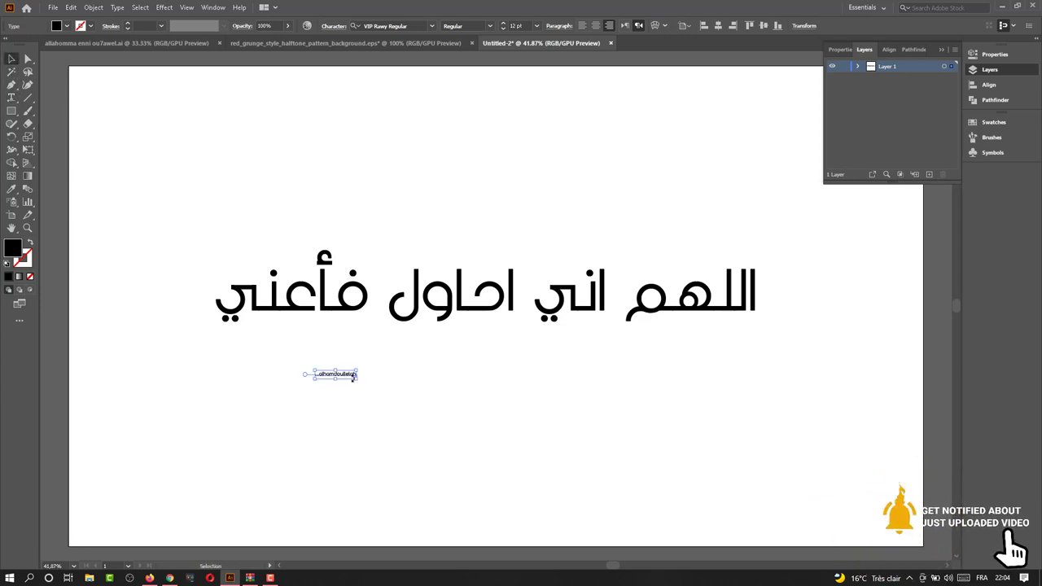
left_click_drag(363, 381, 498, 415)
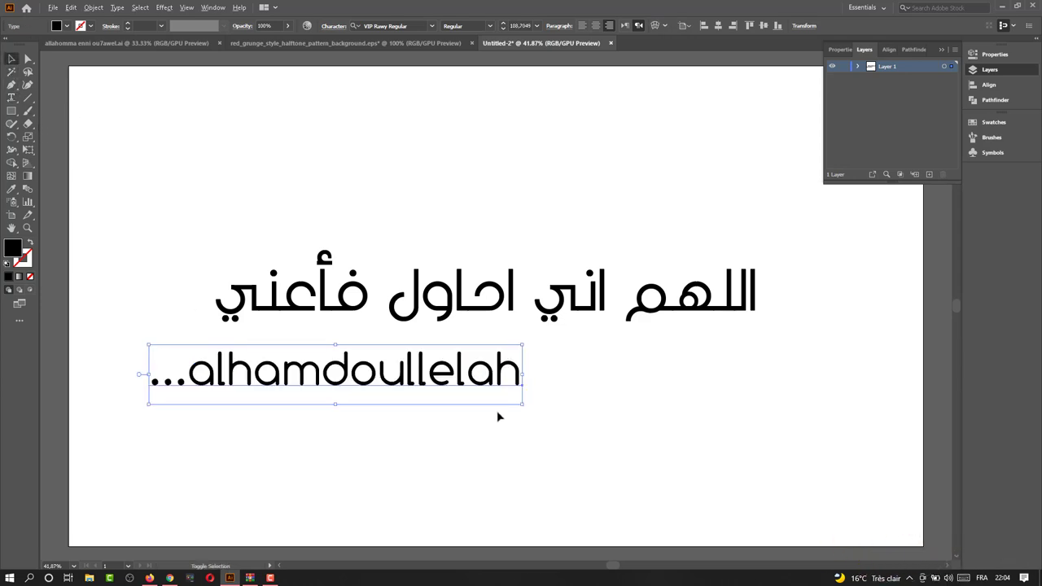
left_click_drag(445, 381, 568, 373)
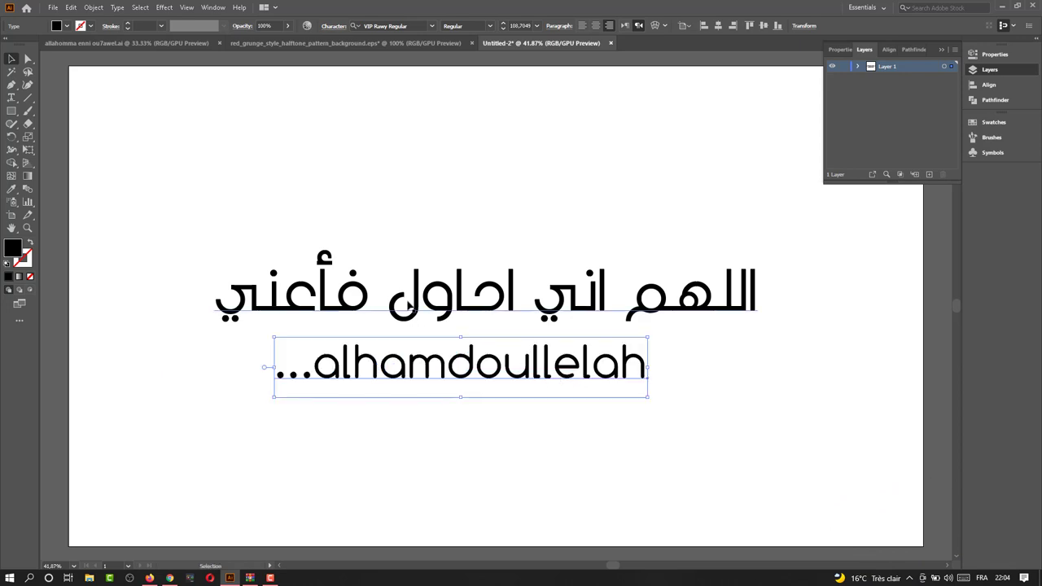
Set the subtitle font to Kufyan Arabic UltraLight and bring up the Character panel.
left_click(389, 26)
type("k")
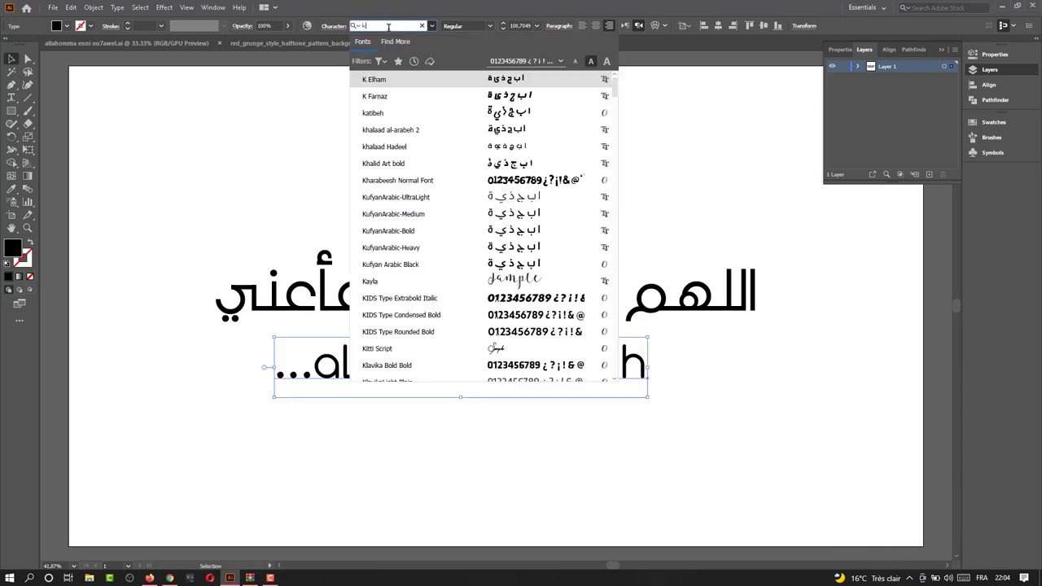
type("uu")
key("BackSpace")
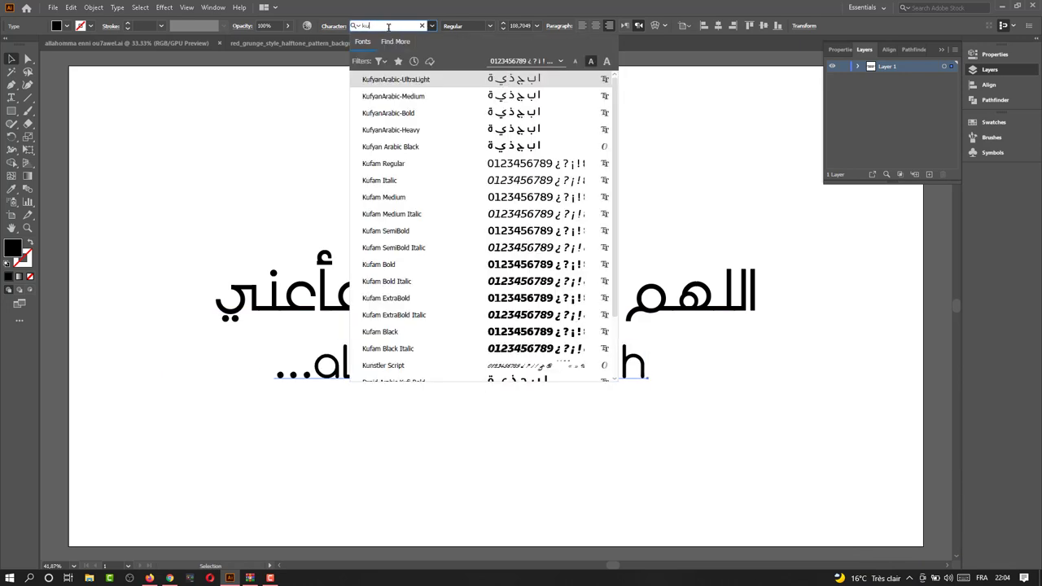
mouse_move(397, 79)
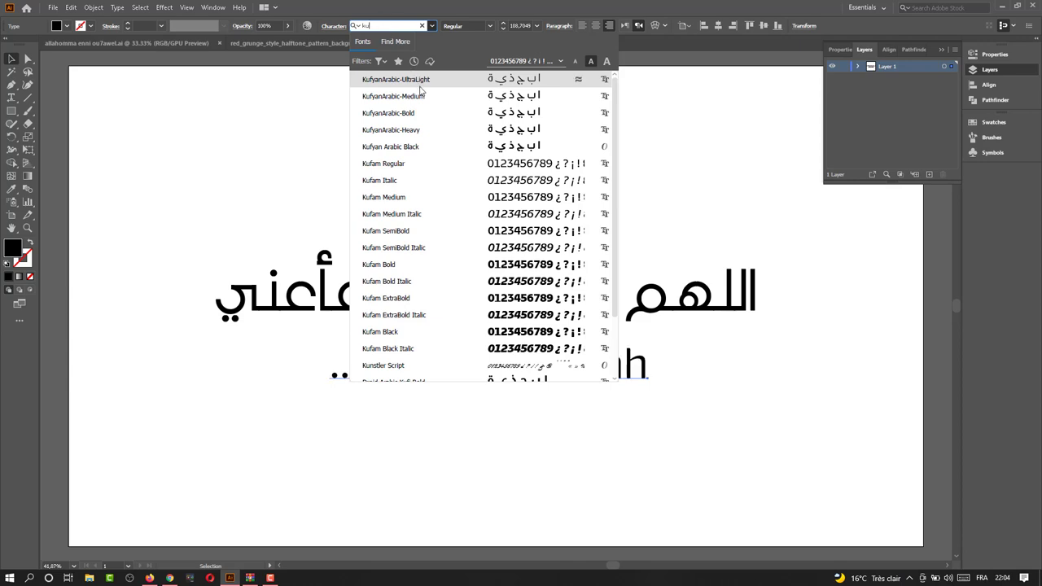
left_click(427, 86)
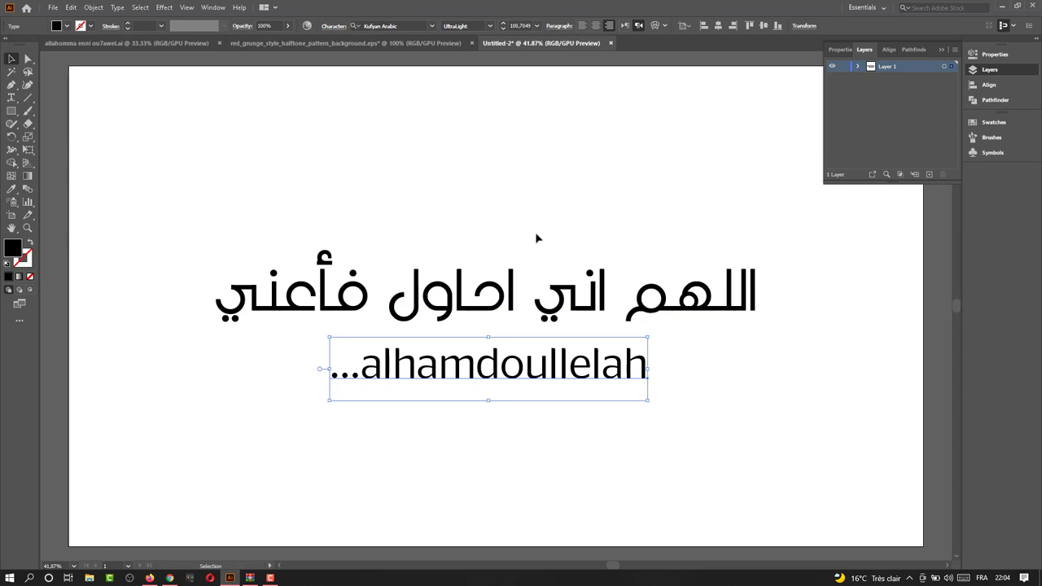
key("ctrl+t")
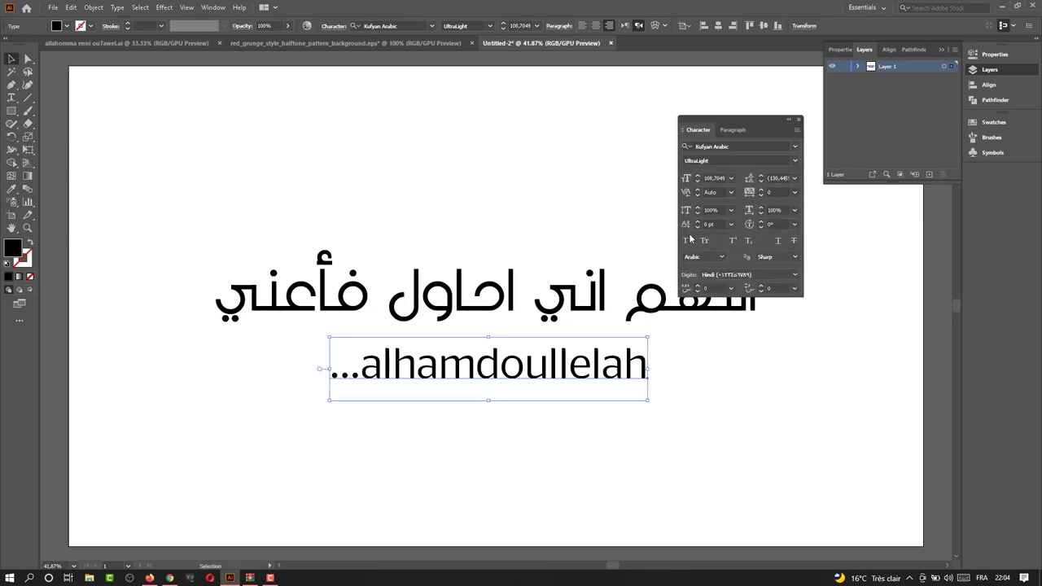
Make the subtitle all capitals with 1000 tracking.
left_click(689, 239)
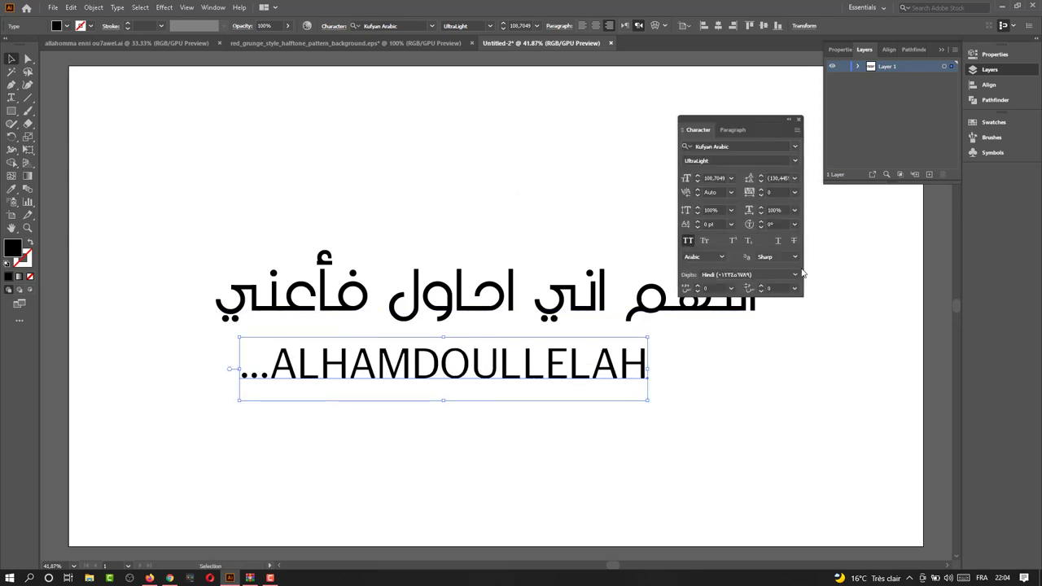
left_click(777, 193)
type("1")
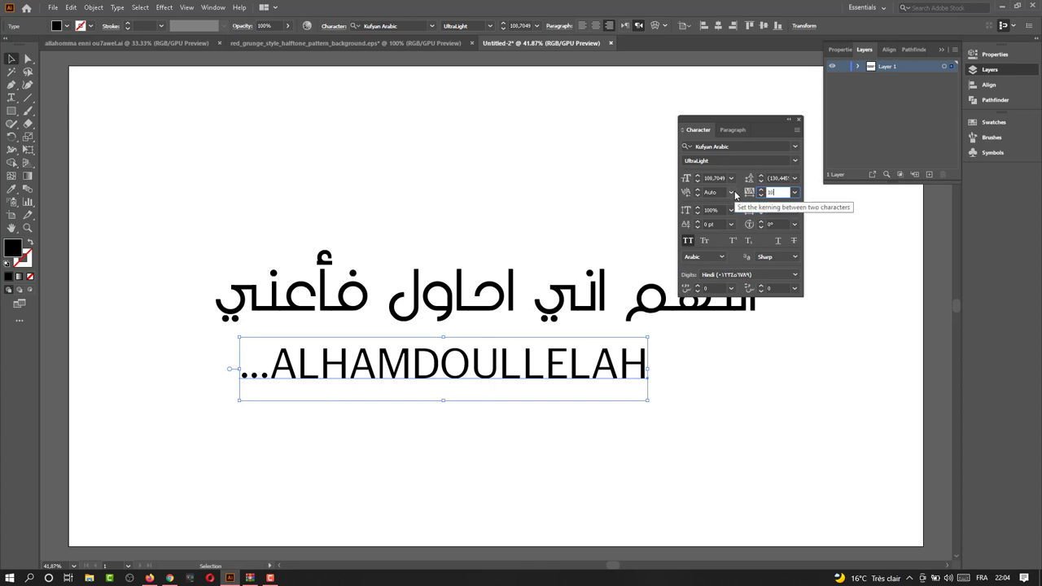
type("000")
key("Return")
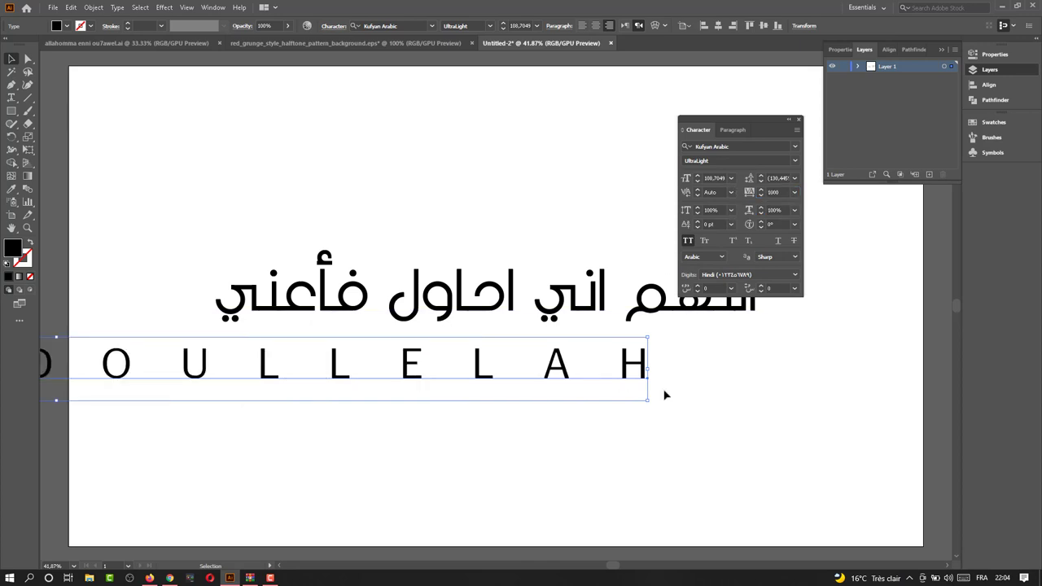
Shrink the subtitle under the headline, centre both lines horizontally, and close the Character panel.
mouse_move(649, 402)
left_mouse_down()
mouse_move(282, 381)
mouse_move(681, 346)
left_mouse_up()
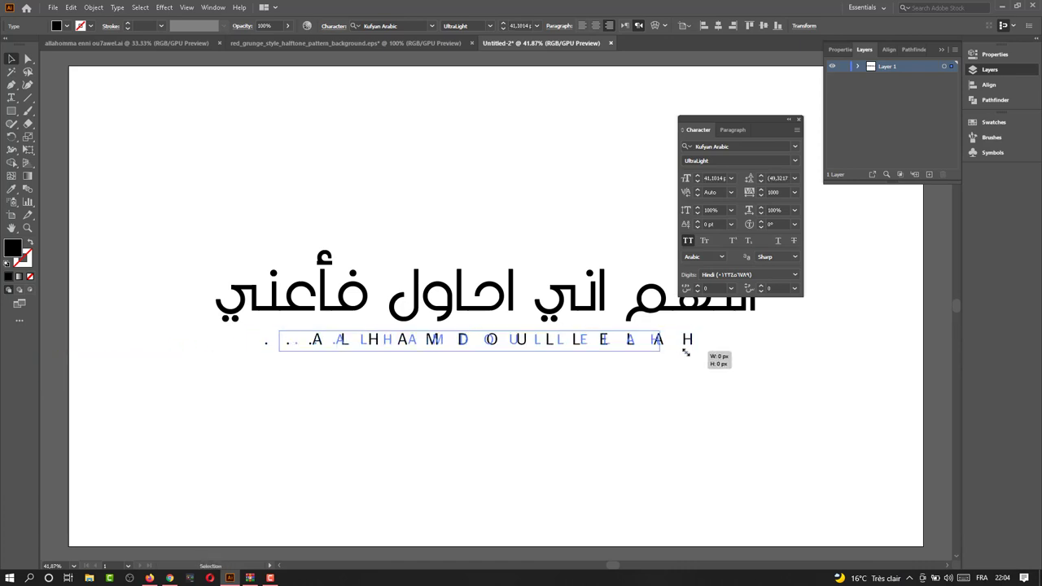
left_click_drag(692, 355, 682, 352)
left_click(702, 366)
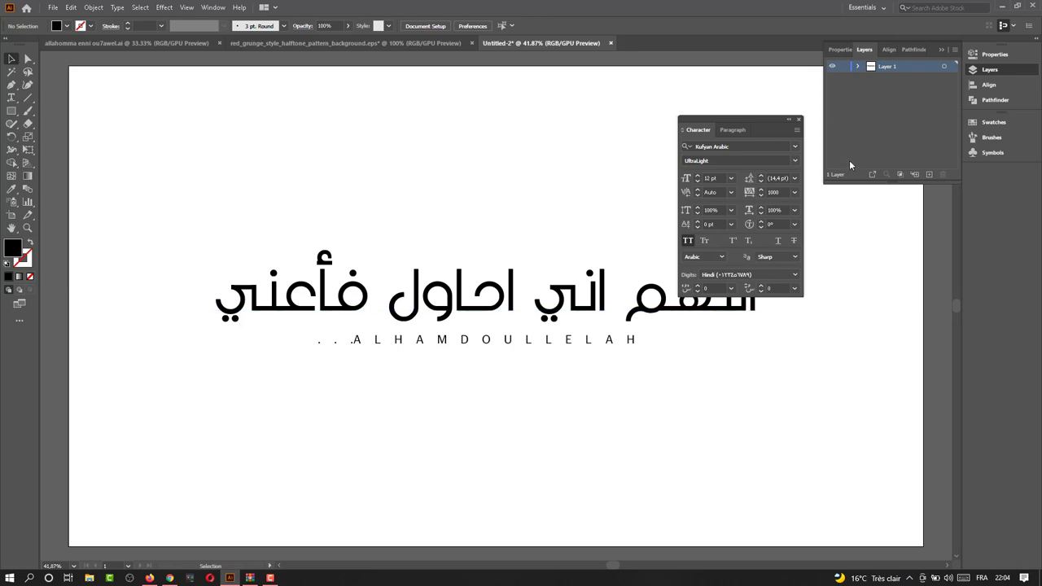
left_click_drag(694, 410, 525, 295)
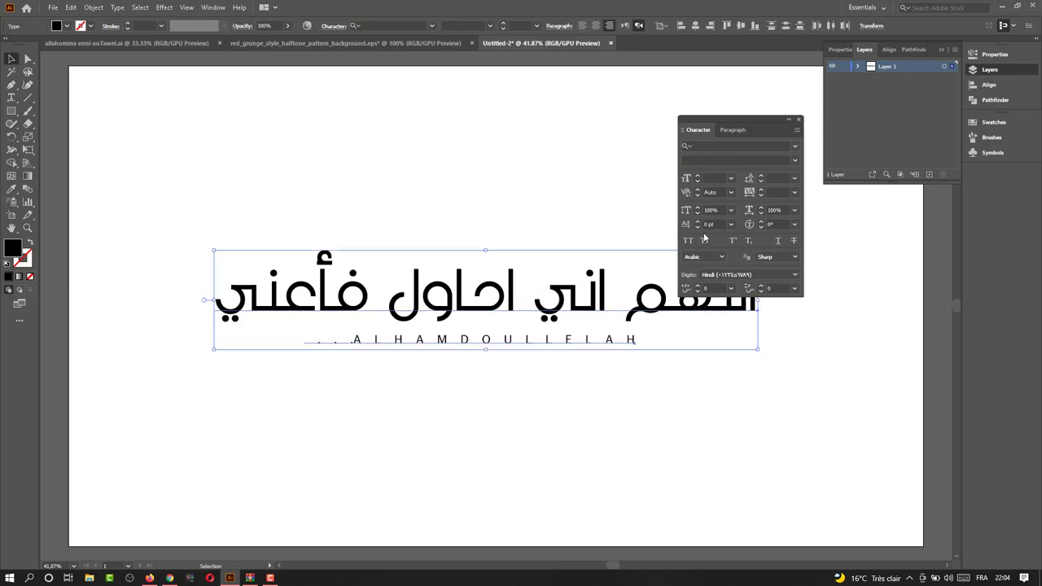
left_click(696, 26)
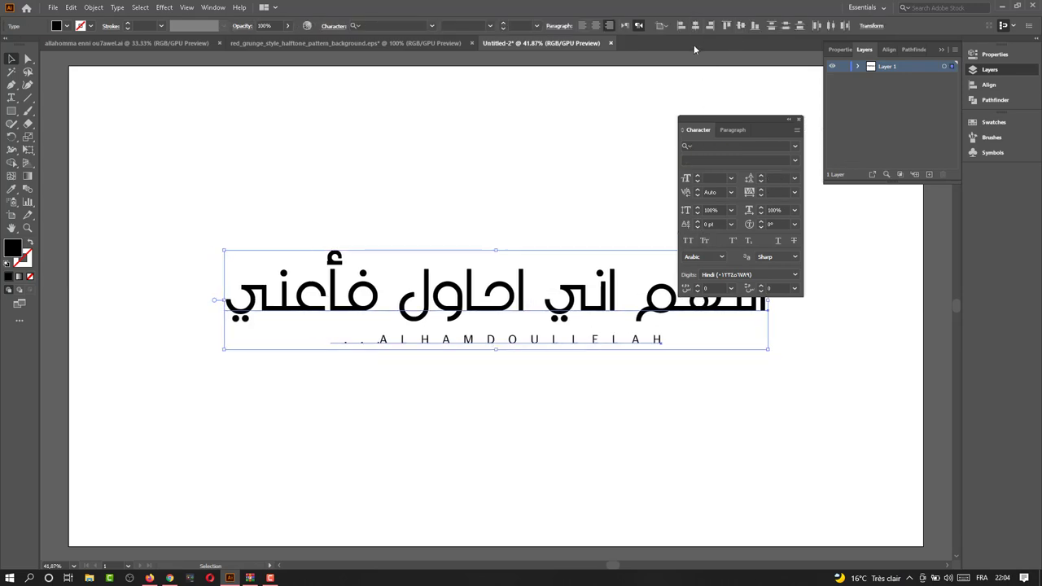
left_click(616, 428)
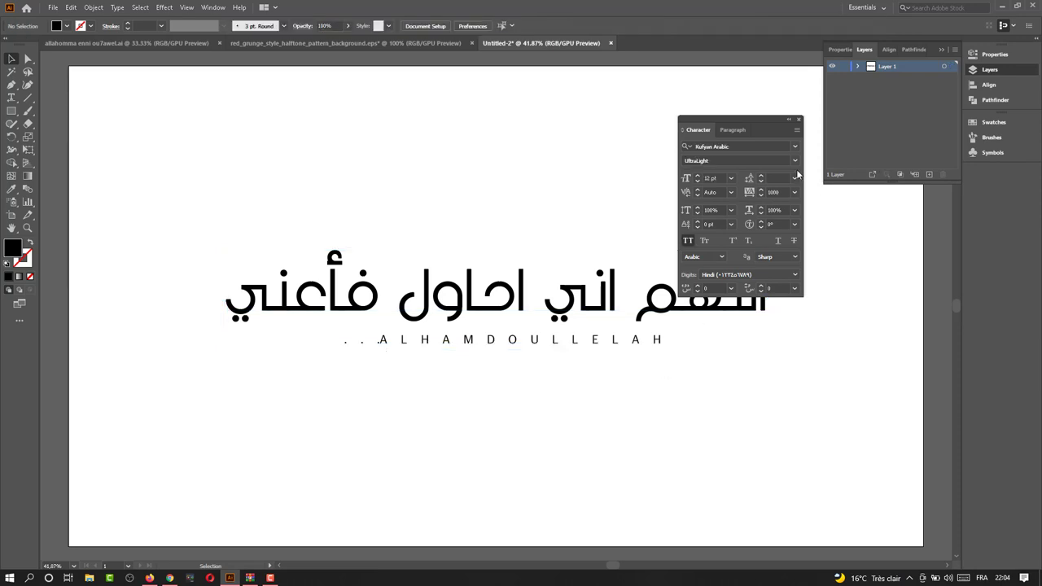
left_click(798, 121)
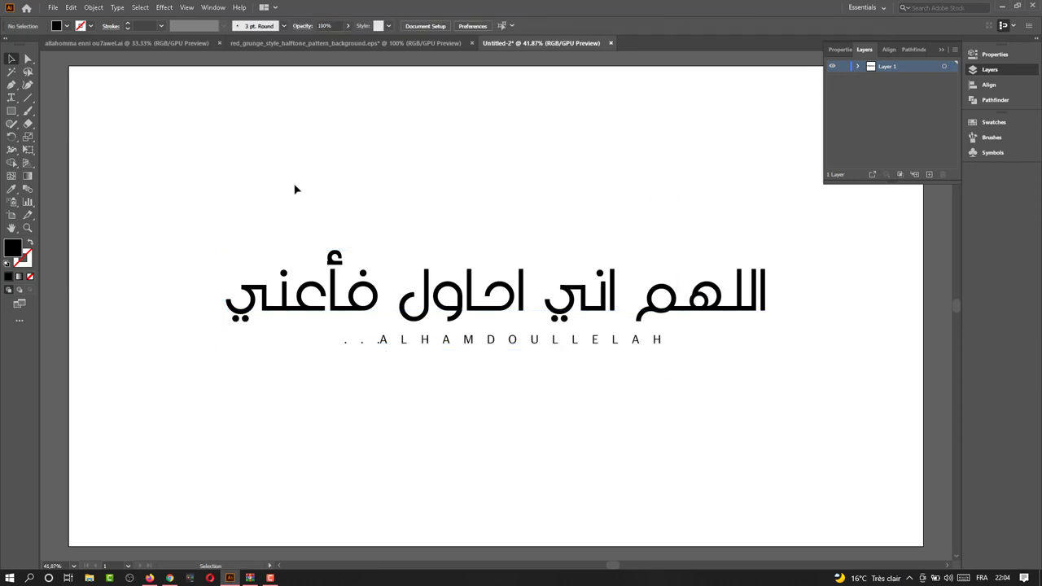
Add a س glyph above the headline in arbfonts samt 7017, enlarged to about 112 pt.
left_click(12, 97)
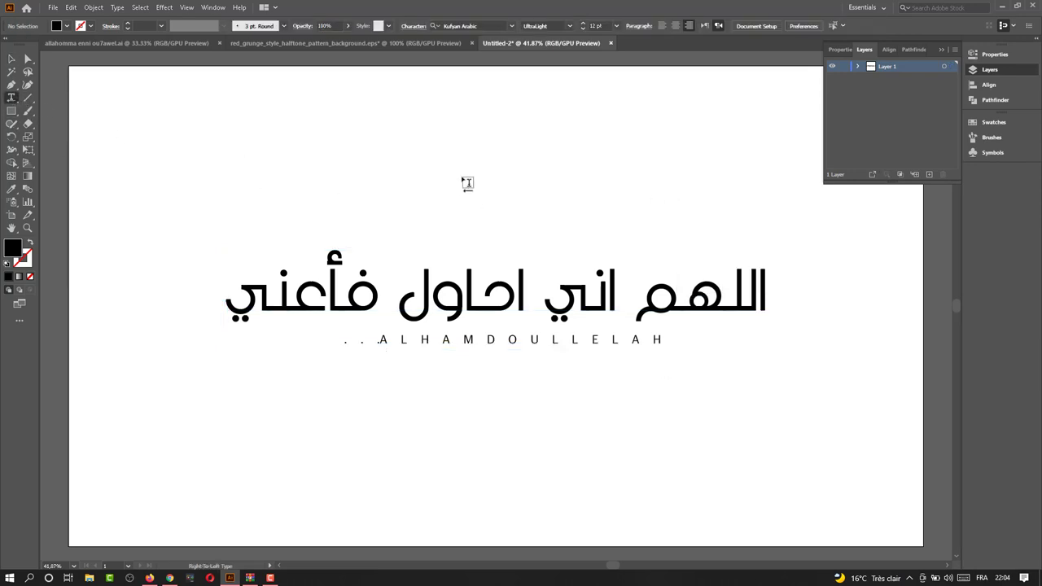
left_click(521, 182)
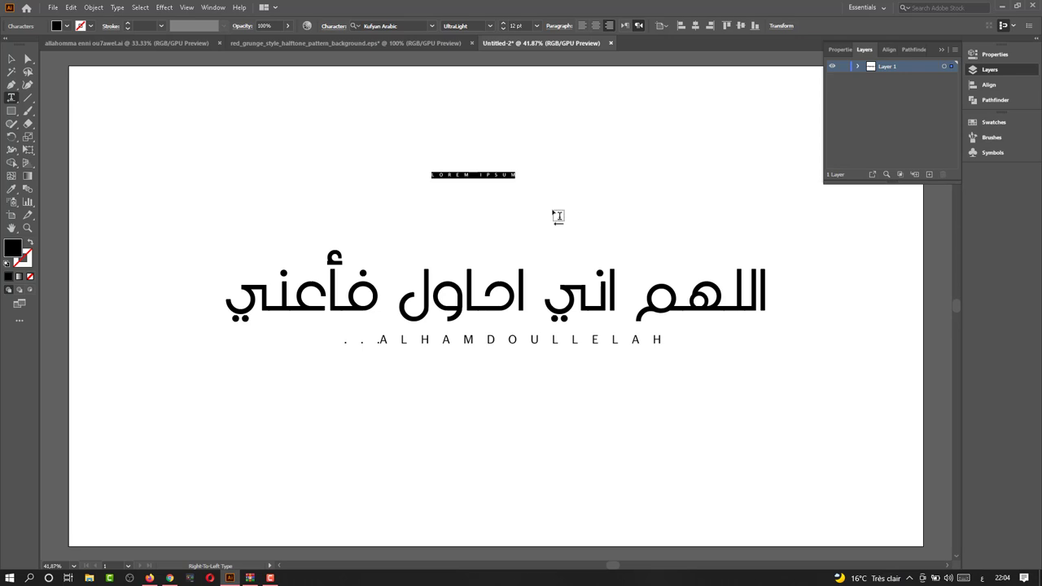
type("س")
left_click(431, 26)
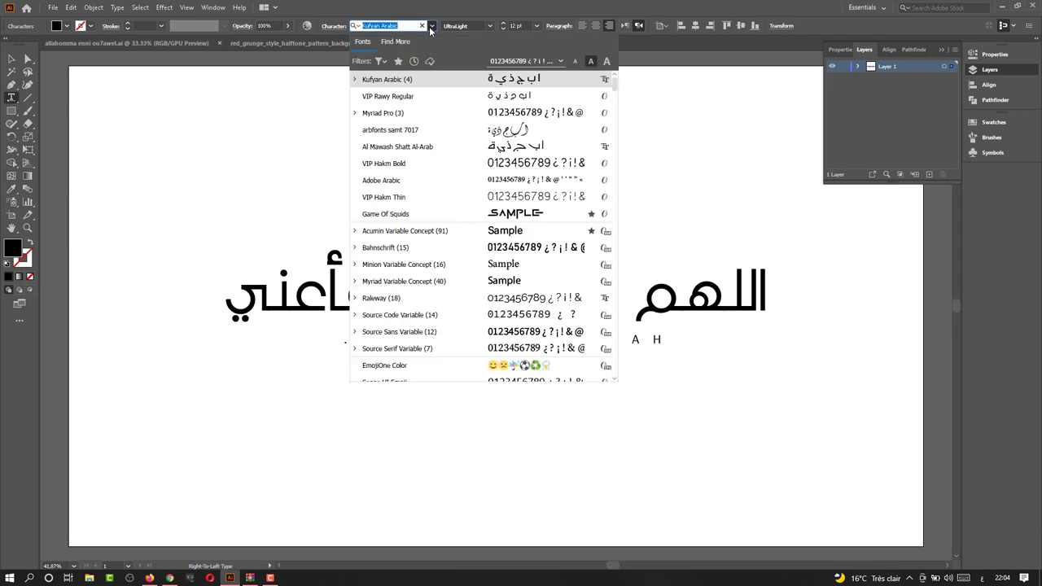
left_click(440, 129)
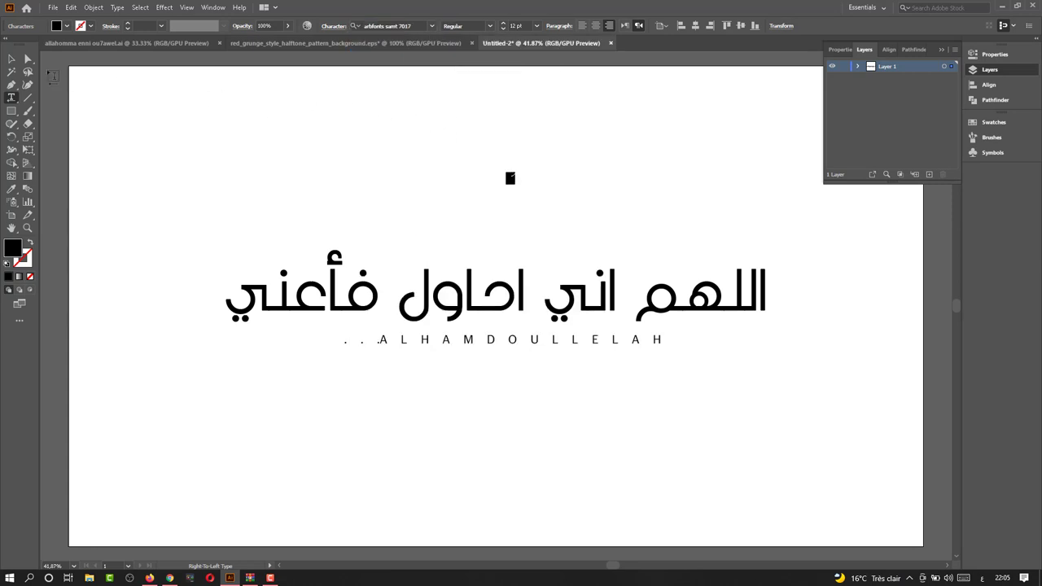
left_click(12, 60)
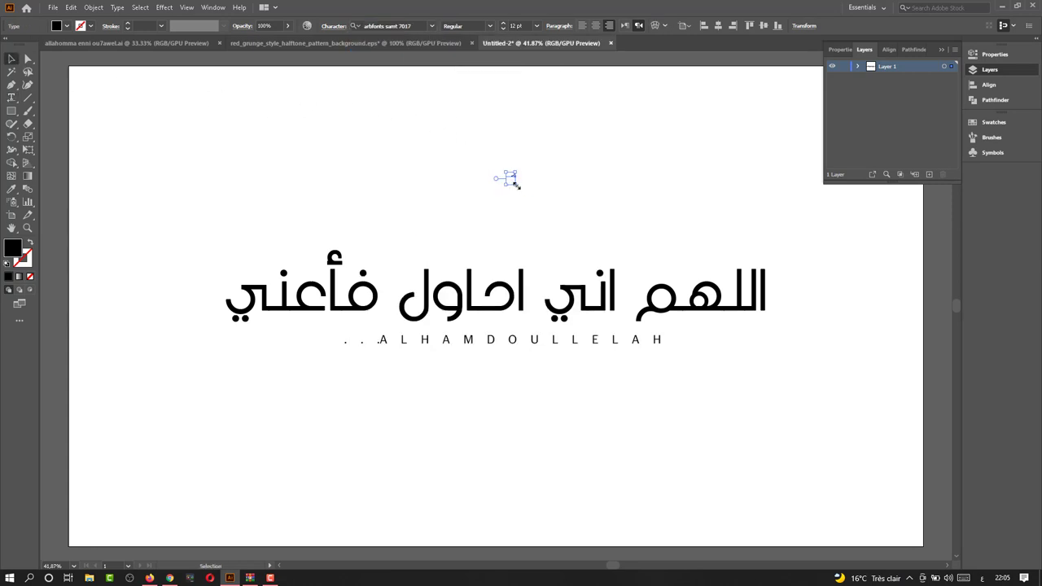
left_click_drag(515, 185, 553, 238)
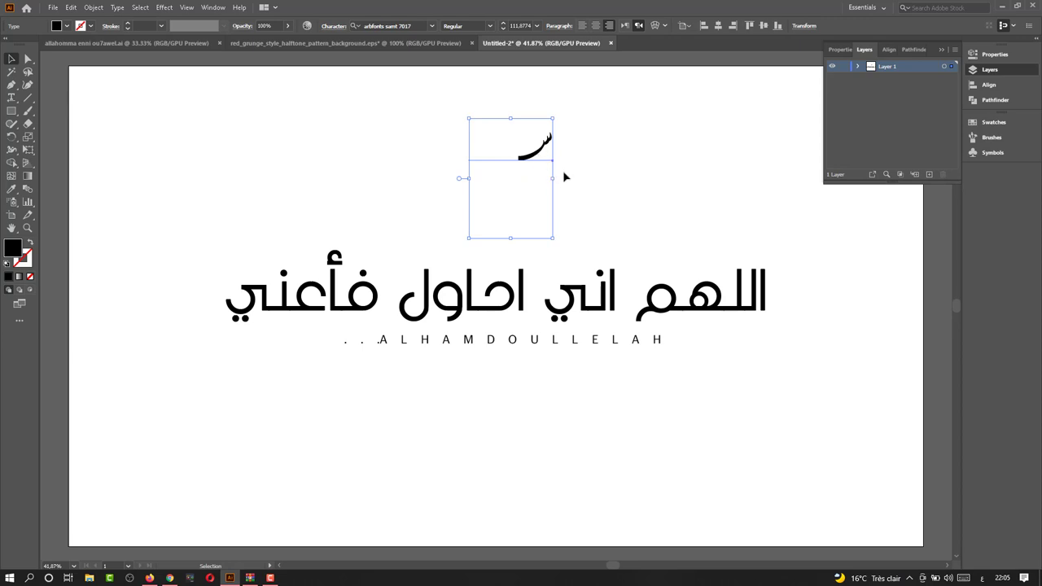
left_click(566, 176)
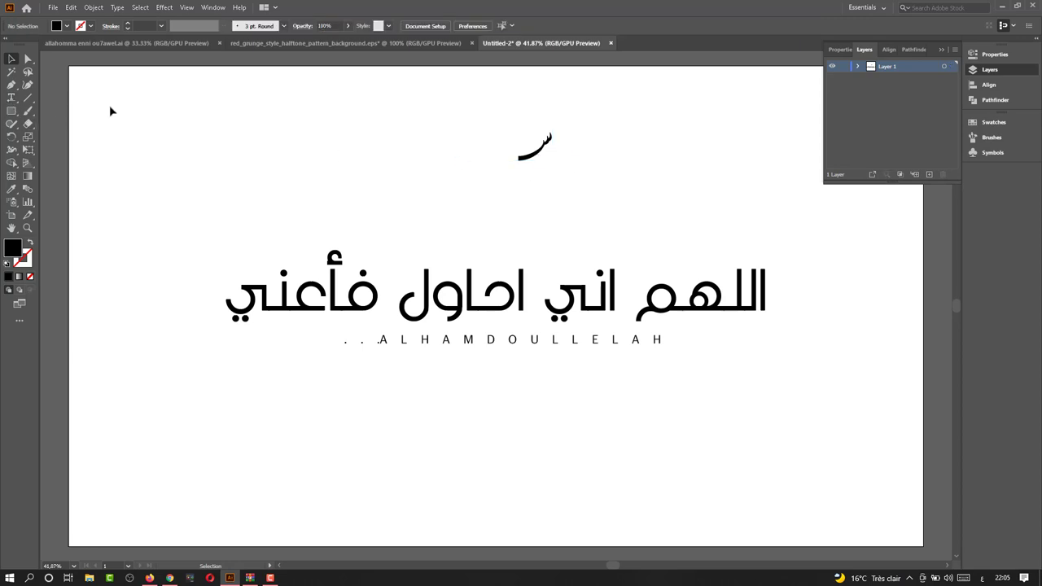
Make a copy of the glyph just below it and retype the copy as و.
left_click(540, 154)
mouse_move(542, 155)
left_mouse_down()
mouse_move(558, 269)
mouse_move(558, 175)
left_mouse_up()
key("ctrl+shift+a")
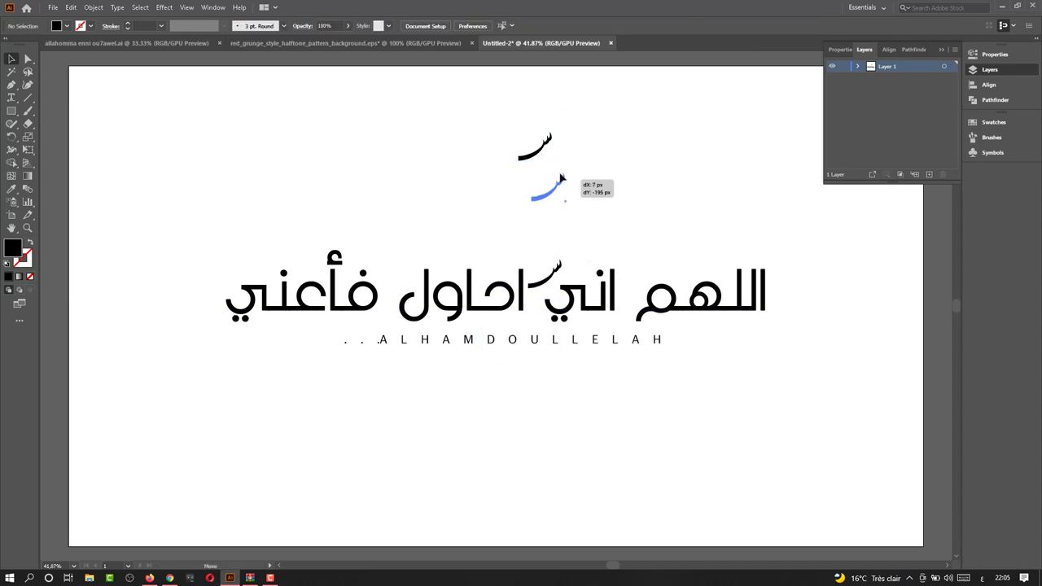
double_click(559, 177)
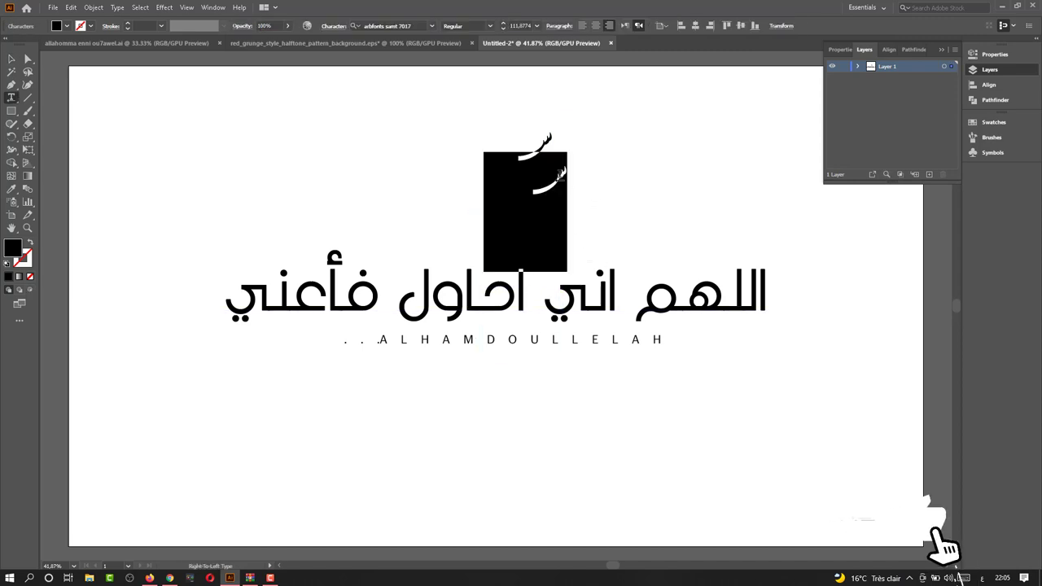
type("و")
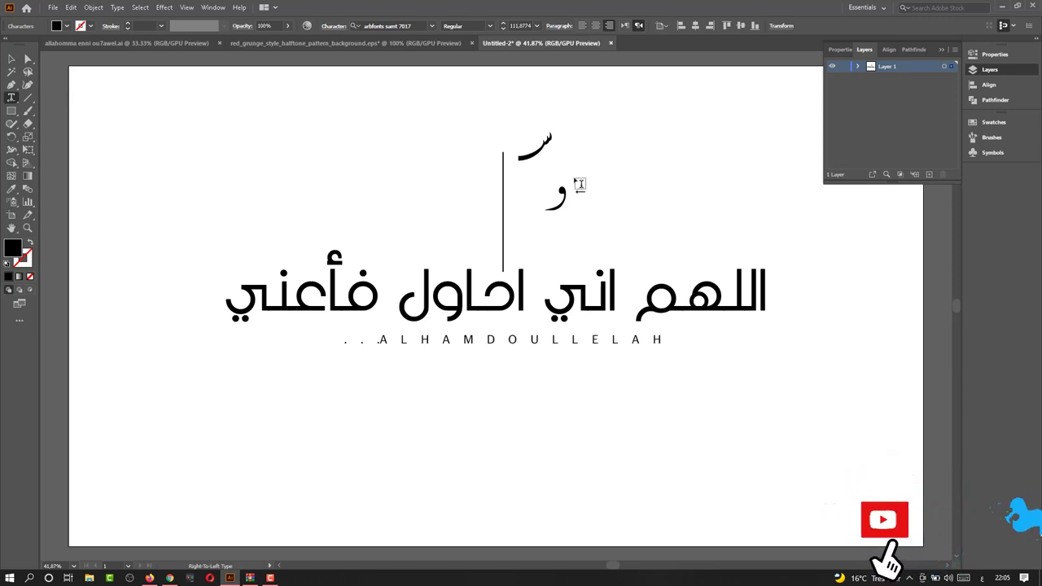
left_click(12, 58)
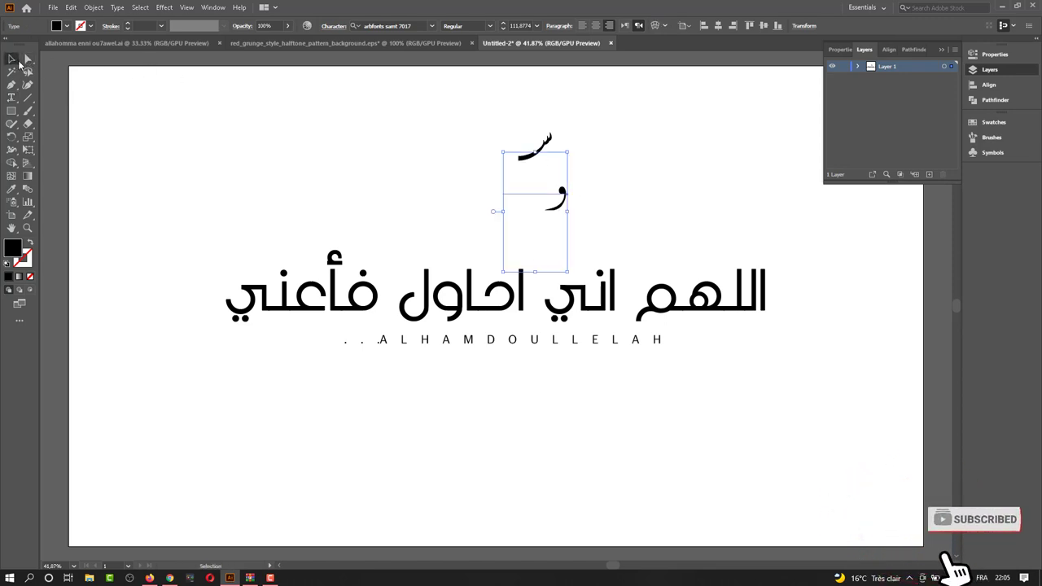
left_click(596, 199)
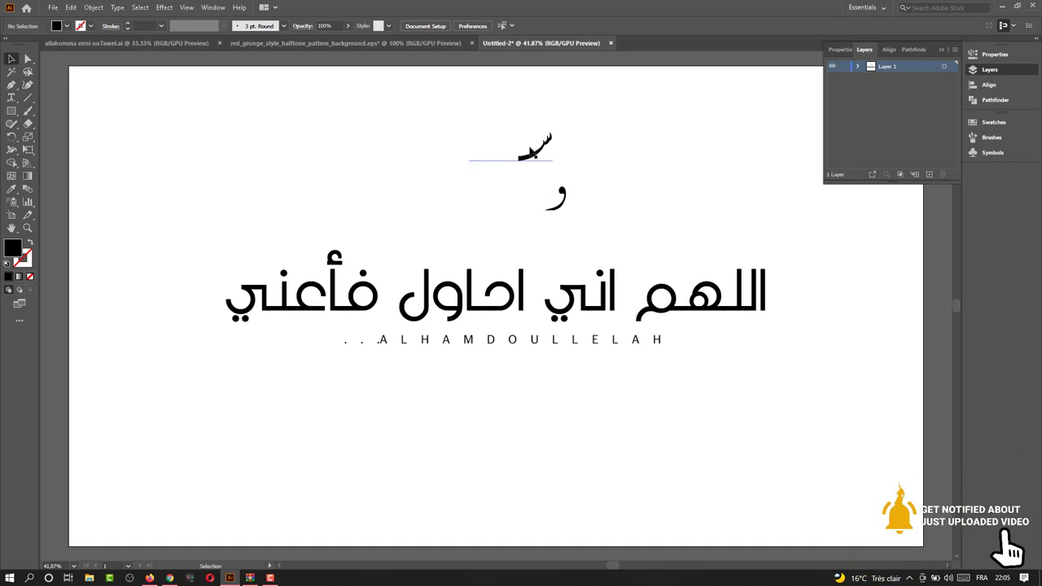
left_click(531, 151)
right_click(530, 149)
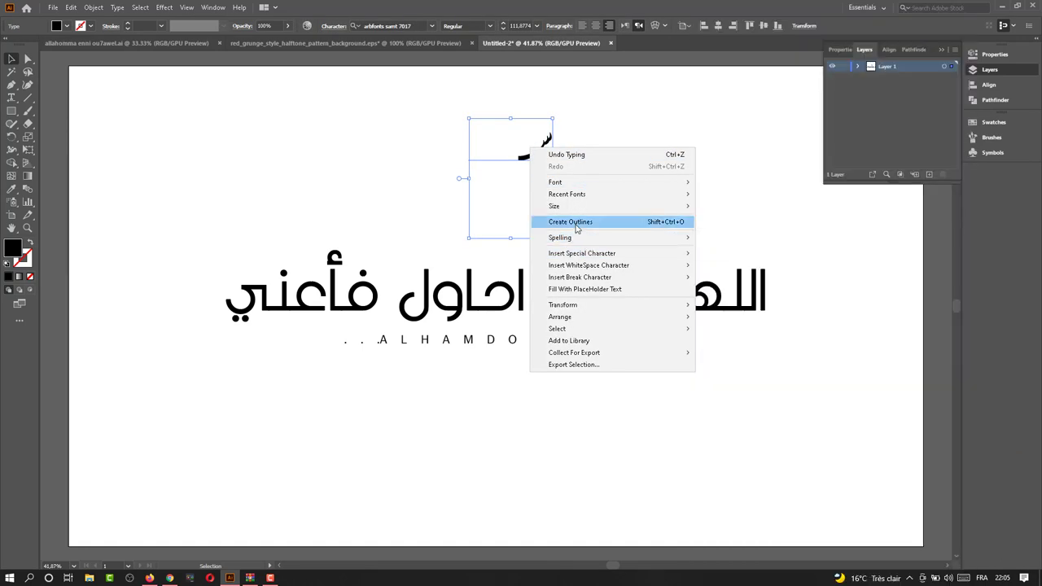
Convert the top س glyph to outlines and select its outline shape in isolation mode.
left_click(580, 221)
left_click_drag(548, 160, 555, 138)
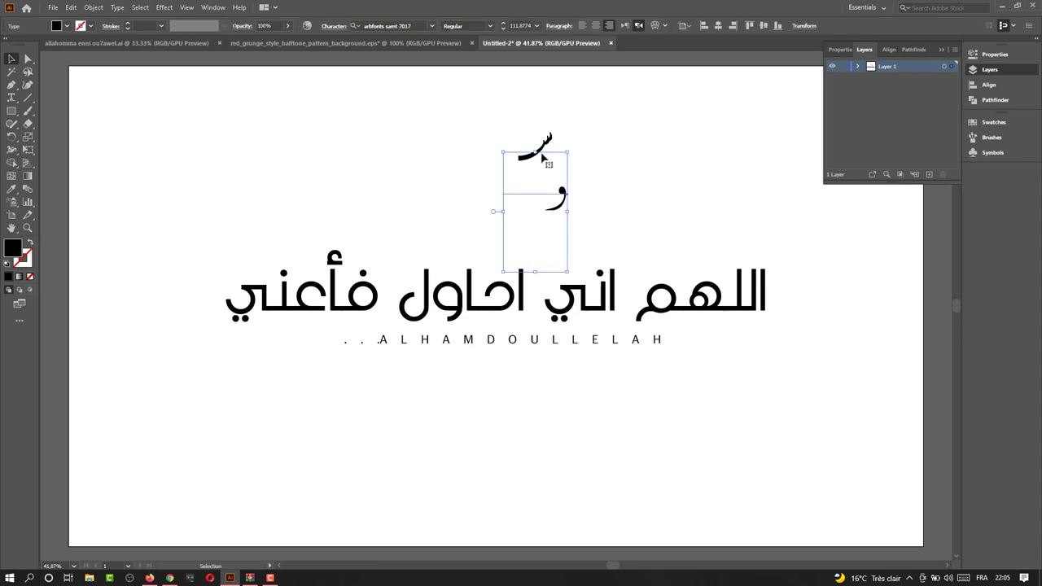
right_click(540, 137)
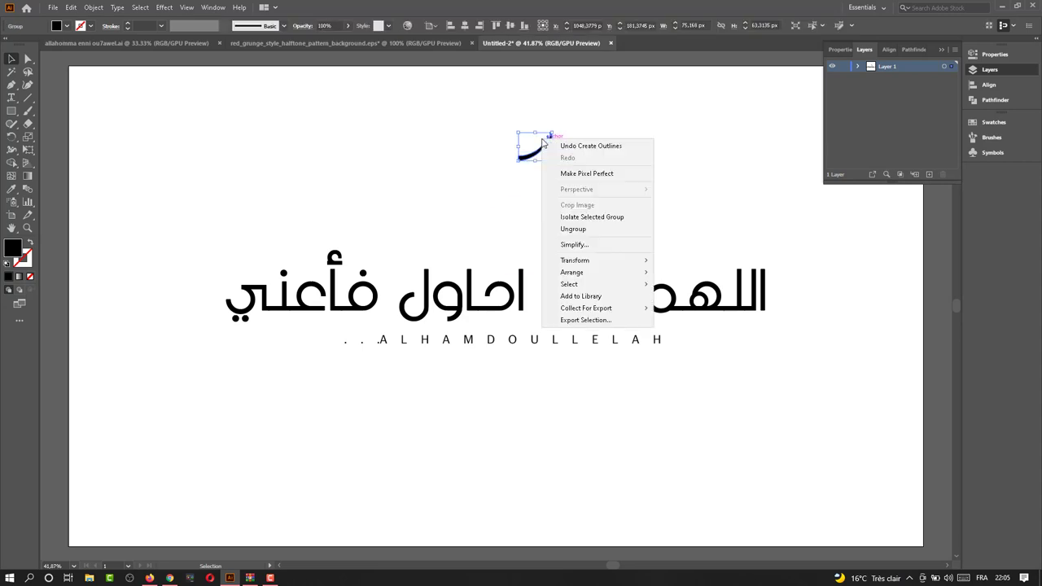
left_click(604, 226)
left_click(556, 198)
scroll(545, 155, "up", 4)
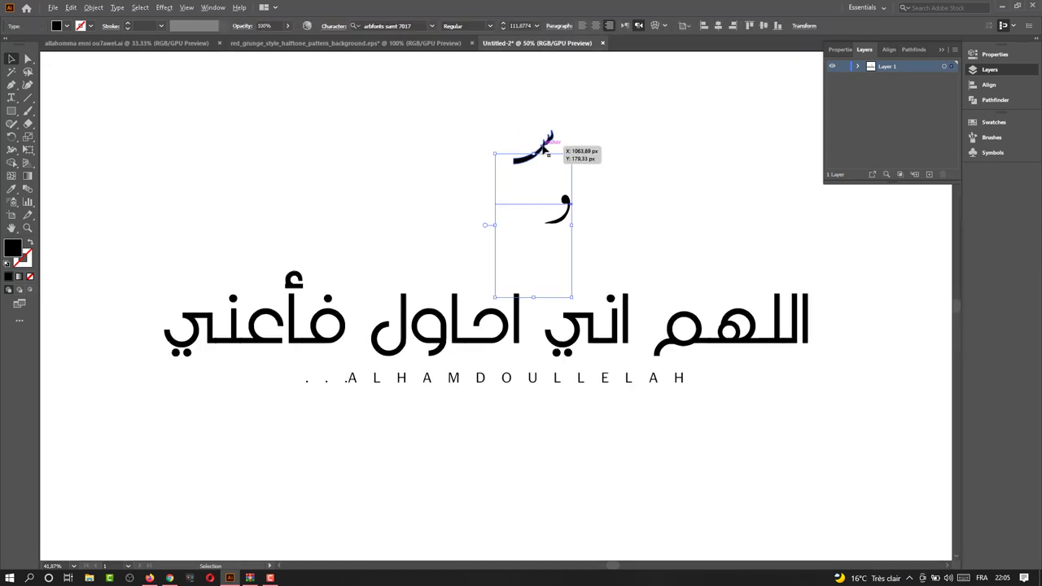
left_click(573, 158)
left_click(561, 189)
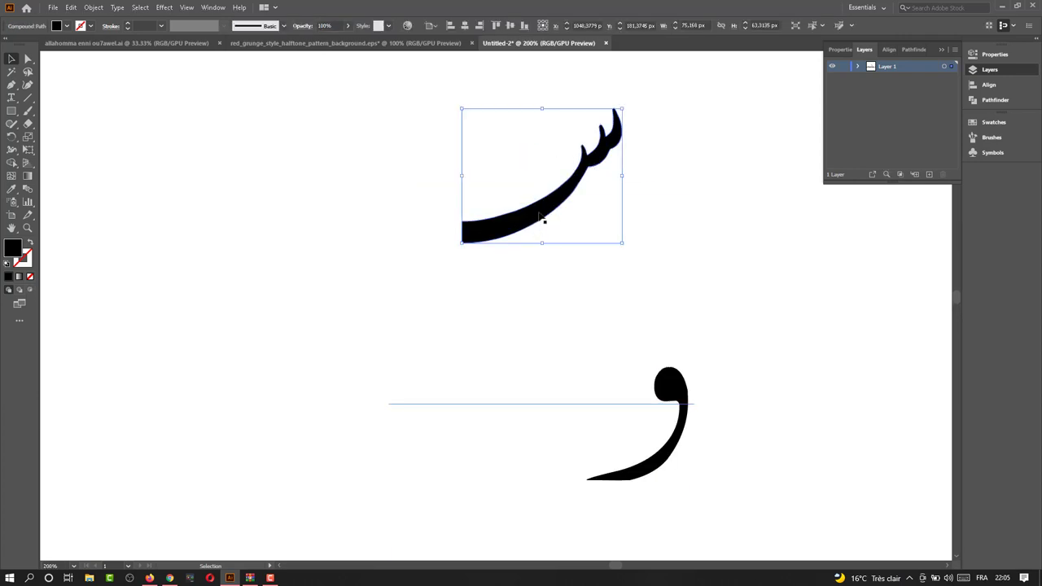
Draw a rectangle across the glyph's stroke and subtract it with Pathfinder Minus Front.
left_click(12, 112)
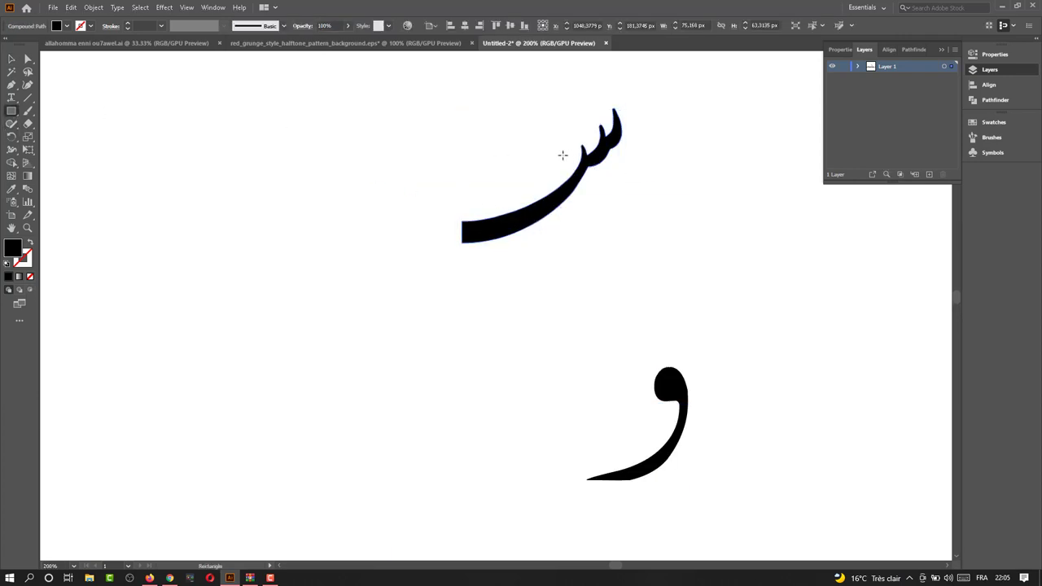
mouse_move(546, 153)
left_mouse_down()
mouse_move(570, 191)
mouse_move(561, 219)
mouse_move(573, 223)
mouse_move(589, 204)
mouse_move(573, 201)
mouse_move(567, 177)
mouse_move(608, 183)
mouse_move(610, 202)
left_mouse_up()
left_click(13, 60)
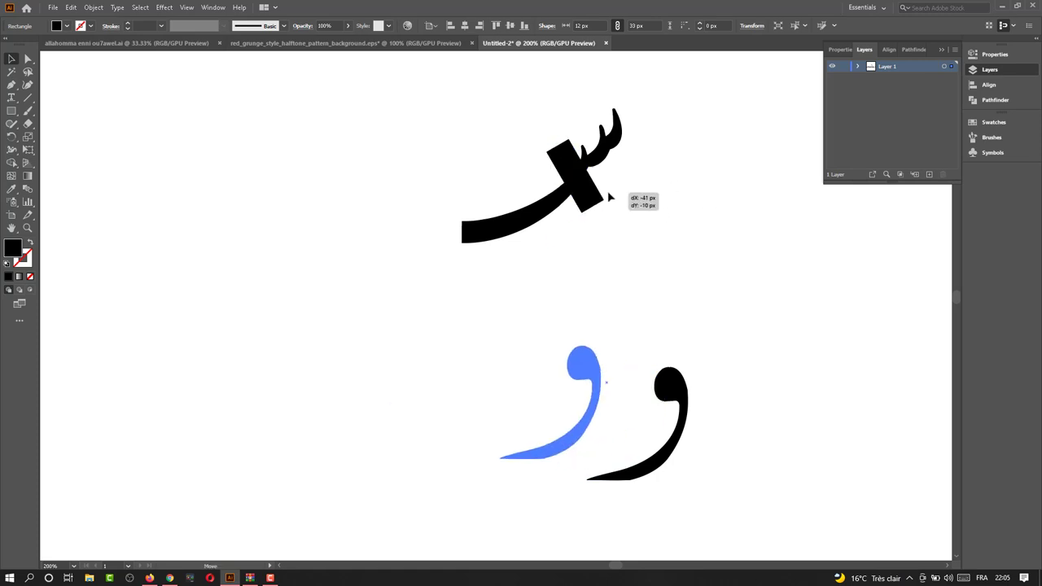
left_click(612, 200)
left_click_drag(570, 163, 553, 168)
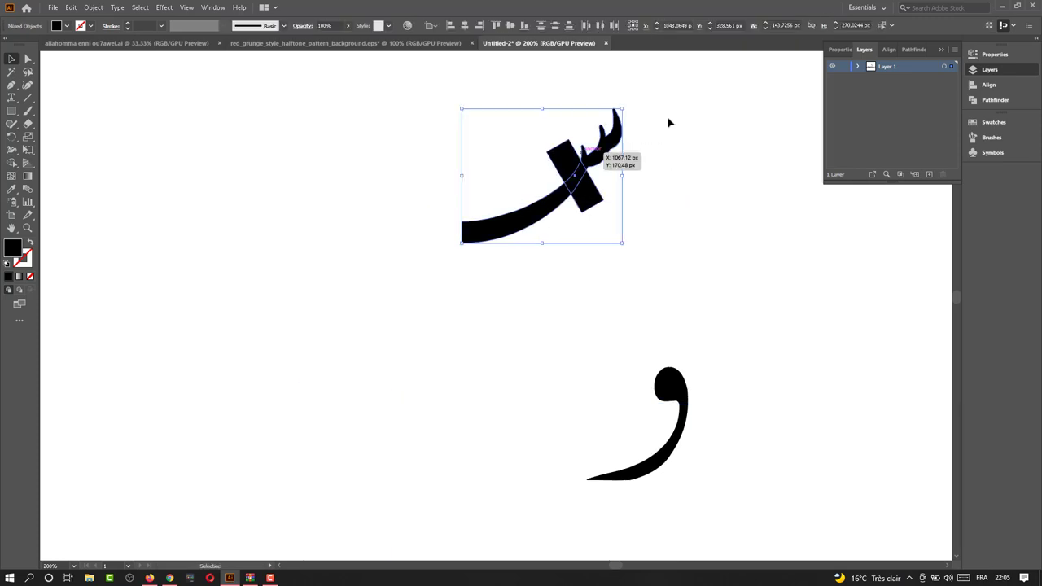
left_click(997, 98)
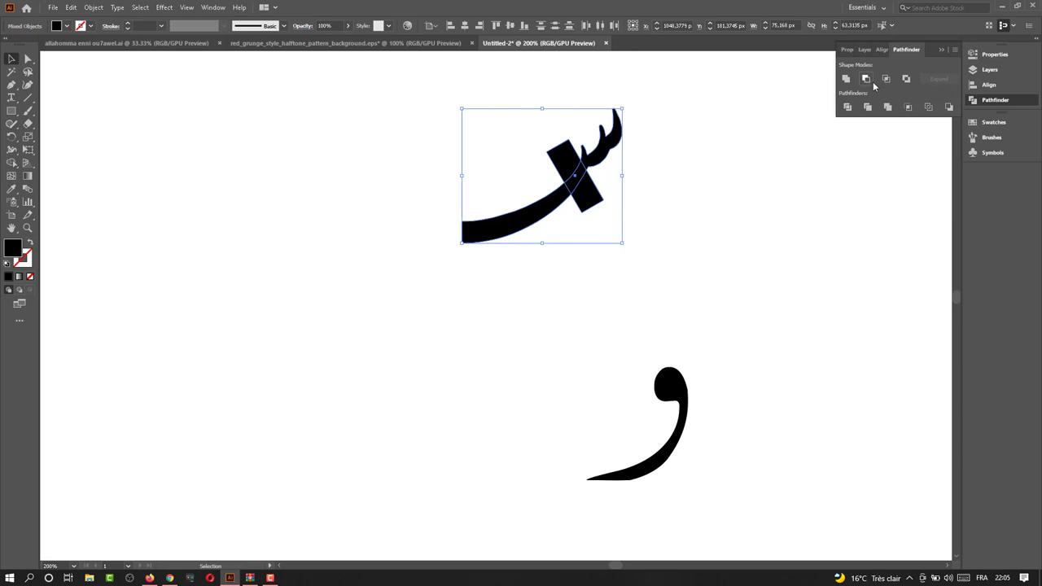
left_click(871, 80)
left_click(775, 173)
Ungroup the cut glyph and delete its long curved stroke, leaving the shadda-like tip.
left_click(542, 222)
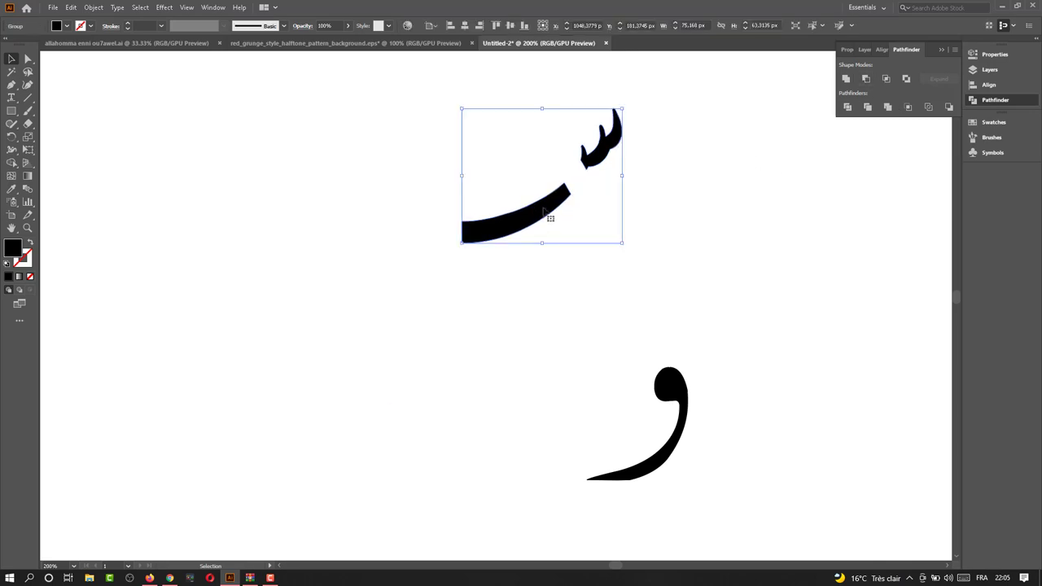
right_click(543, 209)
left_click(595, 298)
left_click(719, 237)
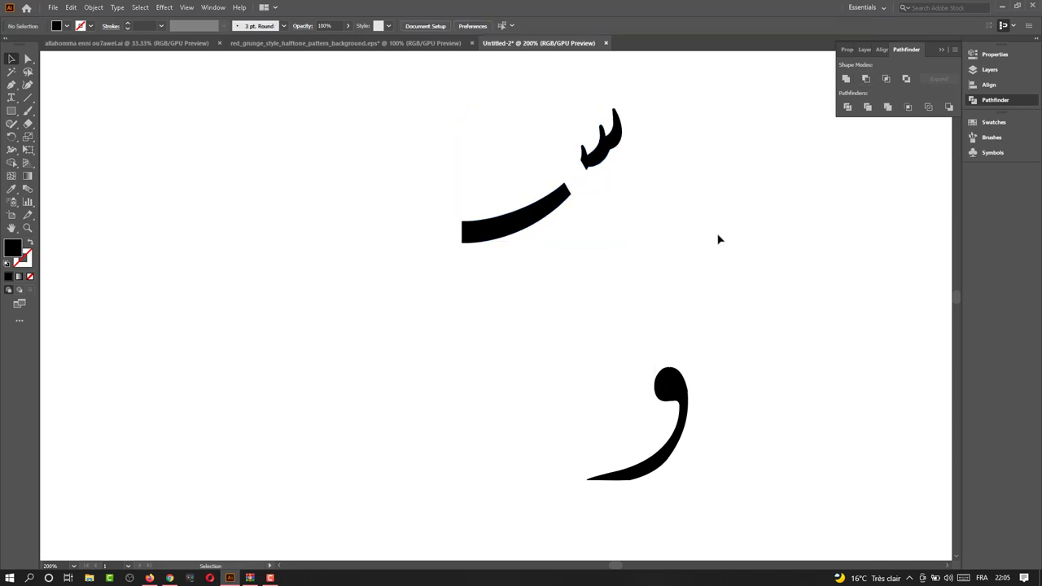
left_click(549, 210)
key("Delete")
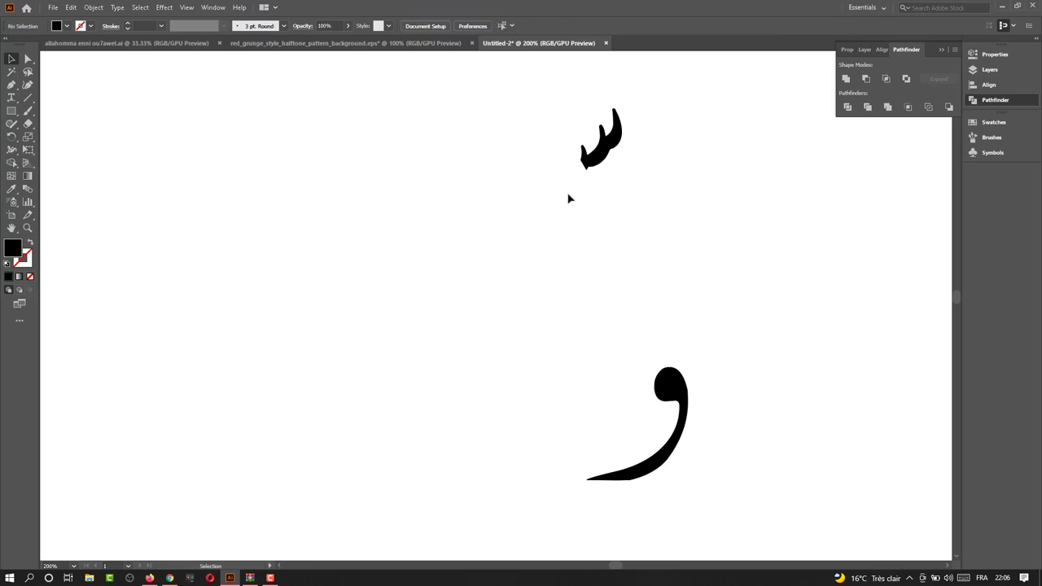
Place the shadda mark above the lam of the first headline word.
scroll(569, 198, "down", 1)
scroll(568, 199, "down", 1)
scroll(568, 199, "down", 1)
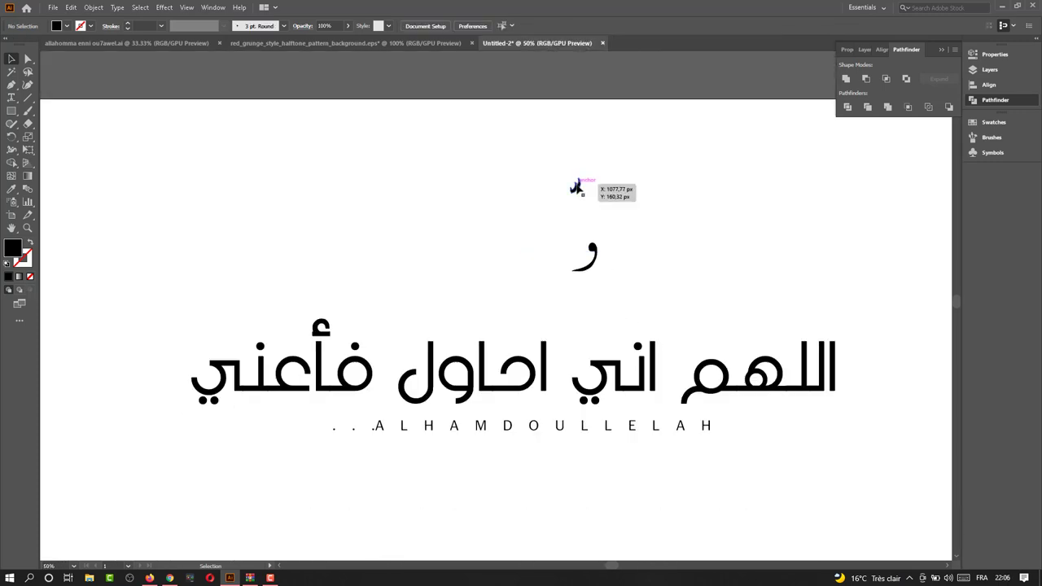
left_click_drag(577, 187, 802, 330)
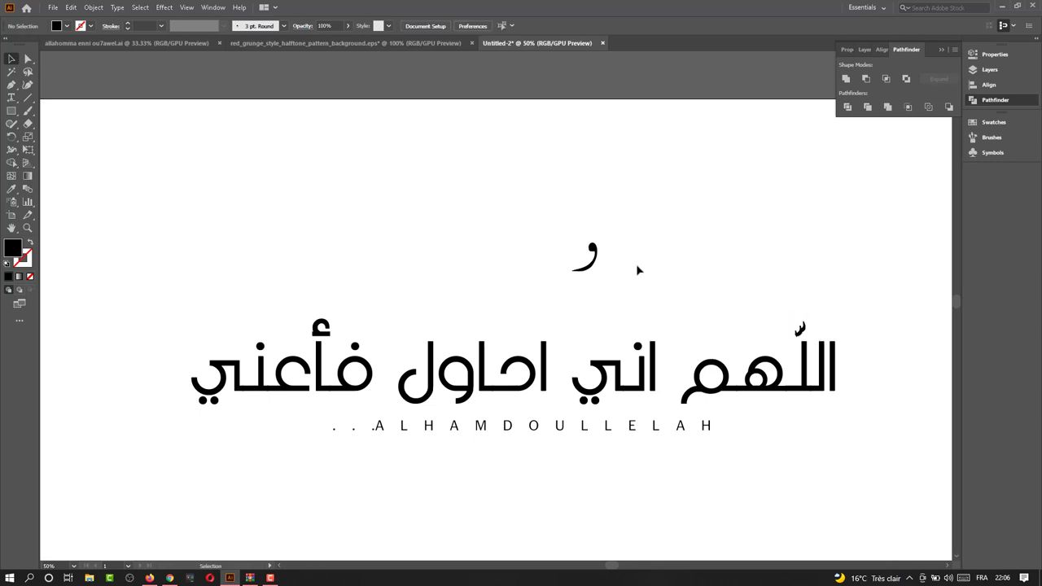
Outline the و glyph and shrink it into a small damma above the ha.
left_click_drag(606, 266, 756, 326)
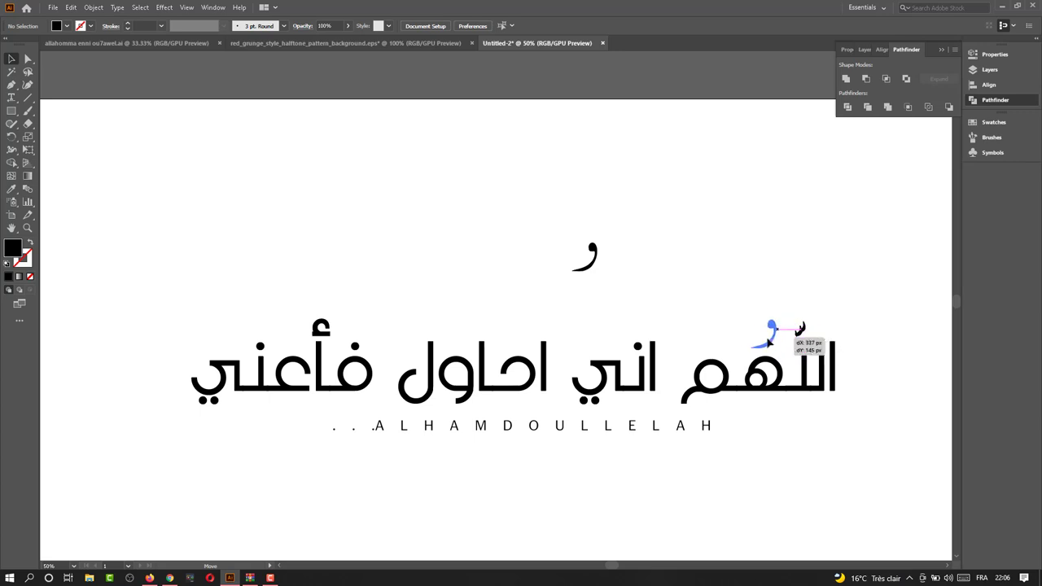
left_click_drag(755, 327, 768, 334)
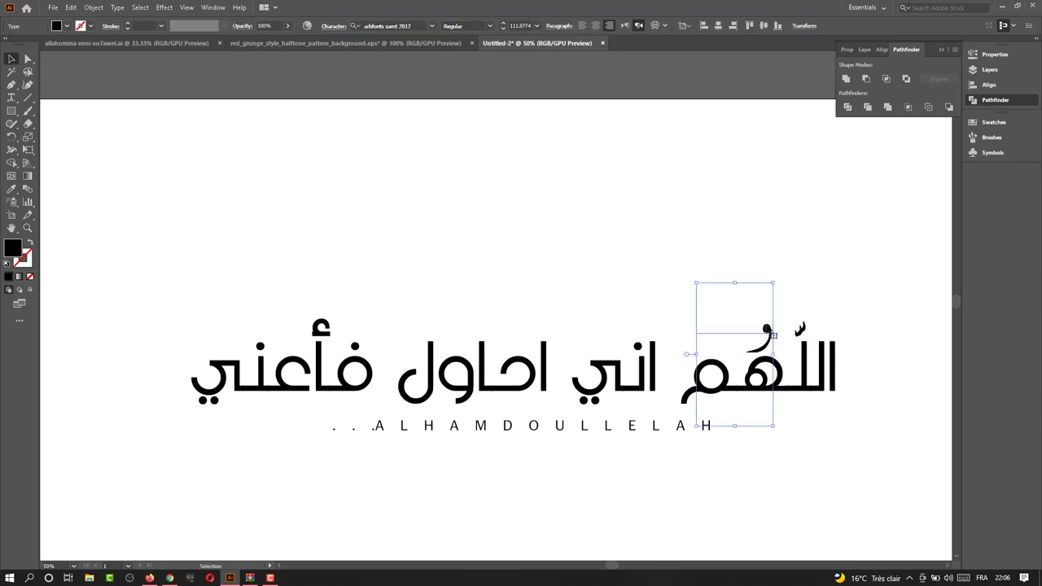
right_click(767, 327)
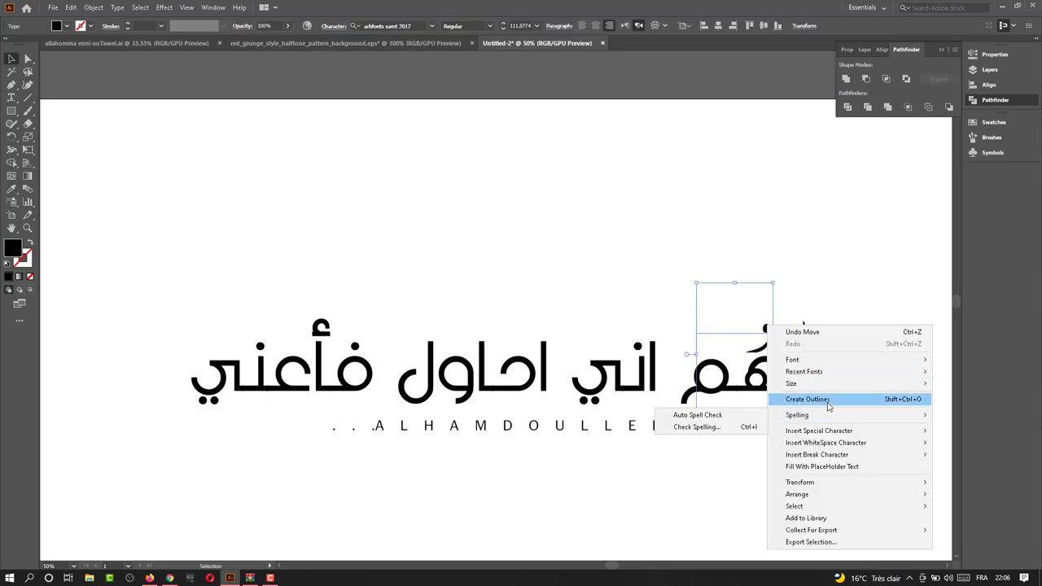
left_click(828, 401)
left_click_drag(749, 359, 783, 333)
left_click(775, 306)
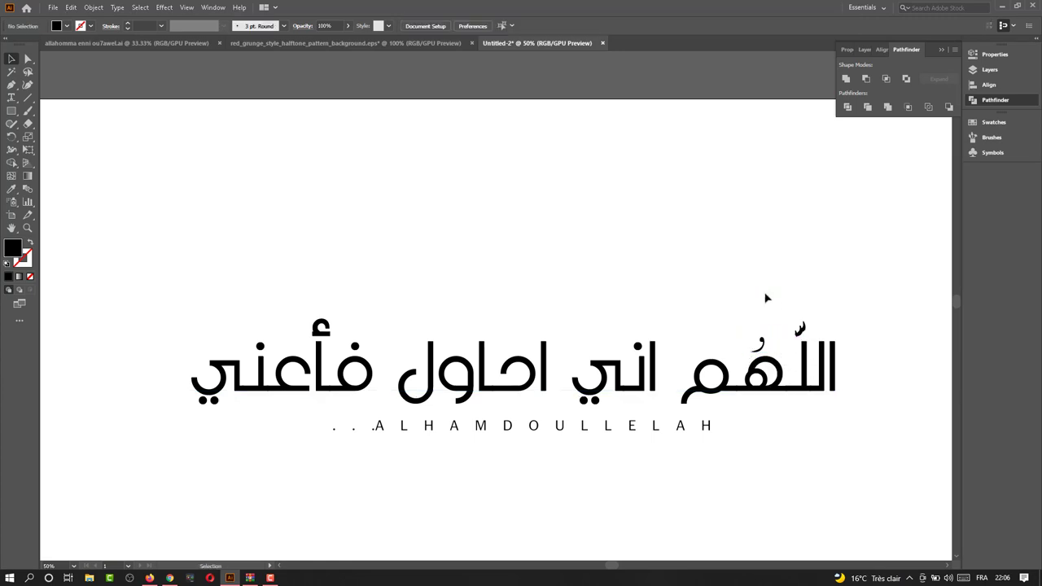
Copy the shadda mark and position the copy above the mim.
left_click(801, 329)
key("a")
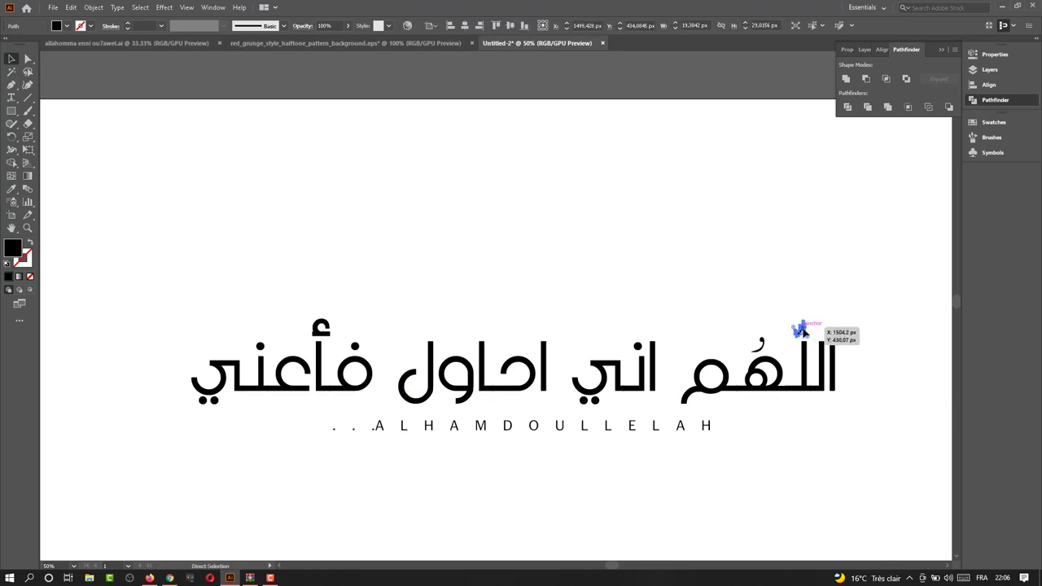
key("ctrl+c")
key("ctrl+v")
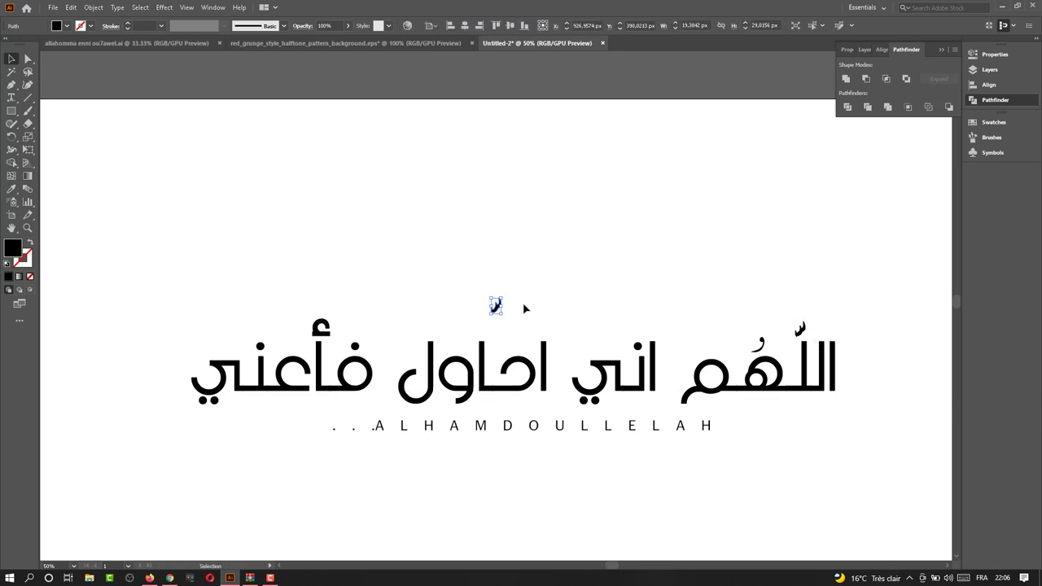
mouse_move(496, 308)
left_mouse_down()
mouse_move(705, 352)
mouse_move(705, 342)
left_mouse_up()
key("v")
left_click(467, 285)
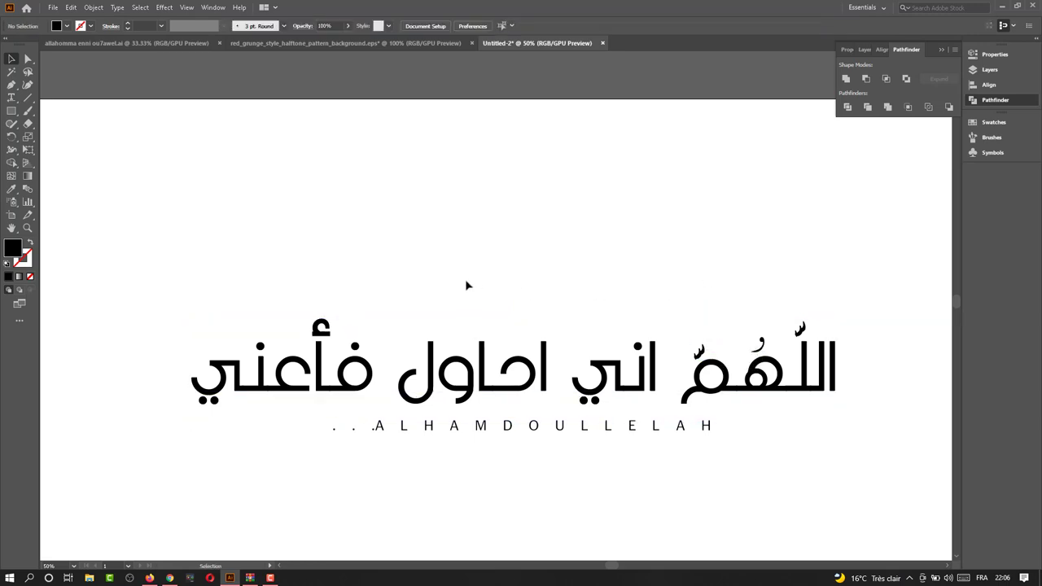
Pen-draw a closed, slanted leaf shape as a fatha beside the mim's shadda.
left_click(11, 84)
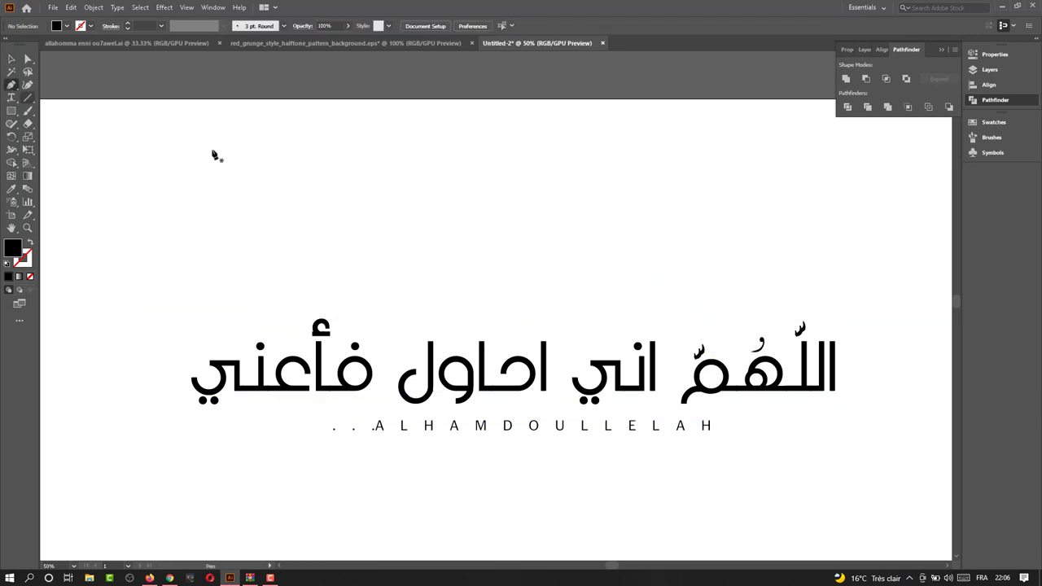
scroll(686, 364, "up", 2)
scroll(692, 325, "up", 2)
left_click(711, 373)
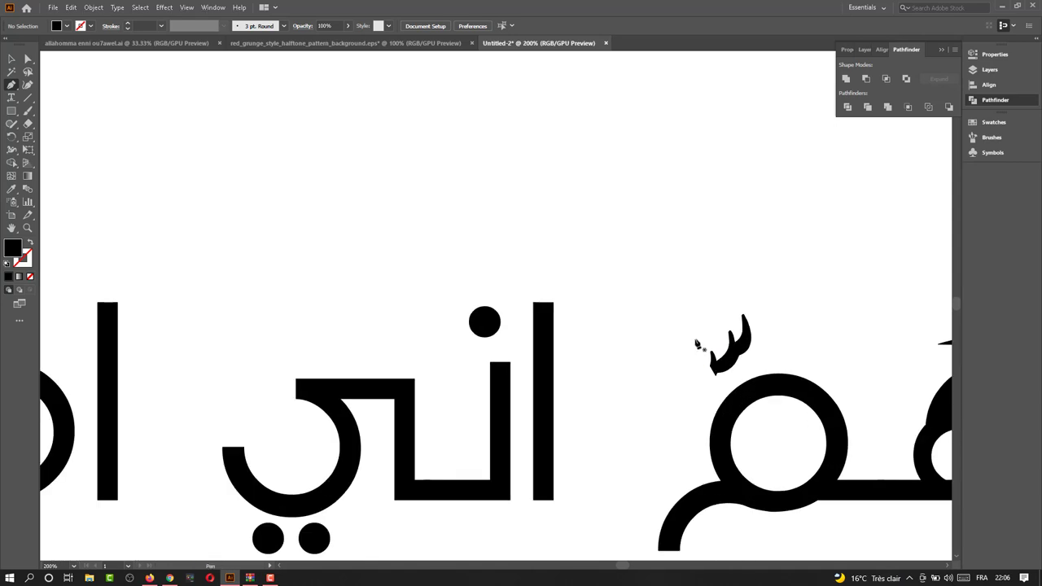
left_click_drag(709, 319, 754, 284)
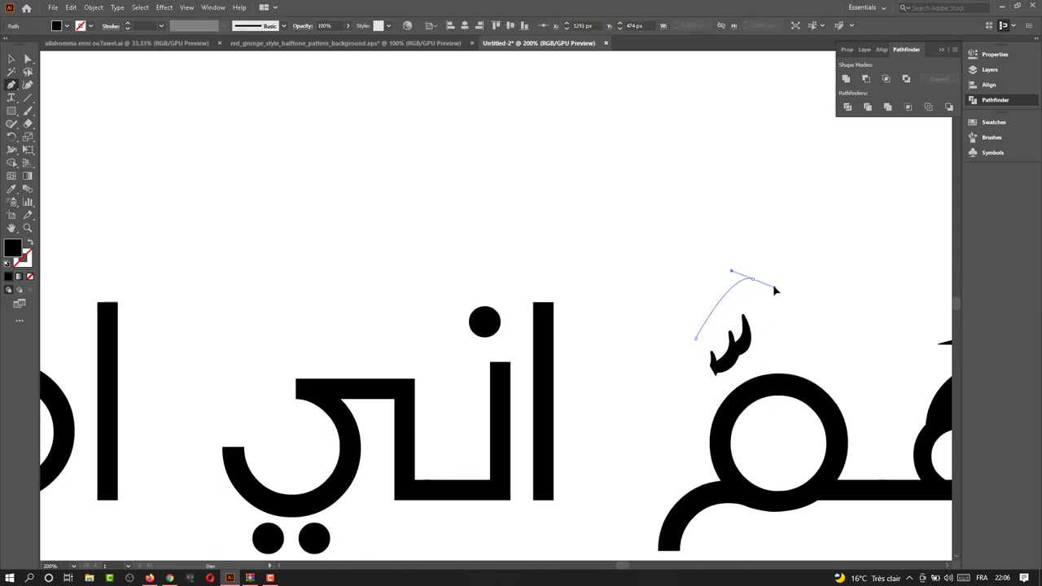
left_click_drag(775, 291, 771, 293)
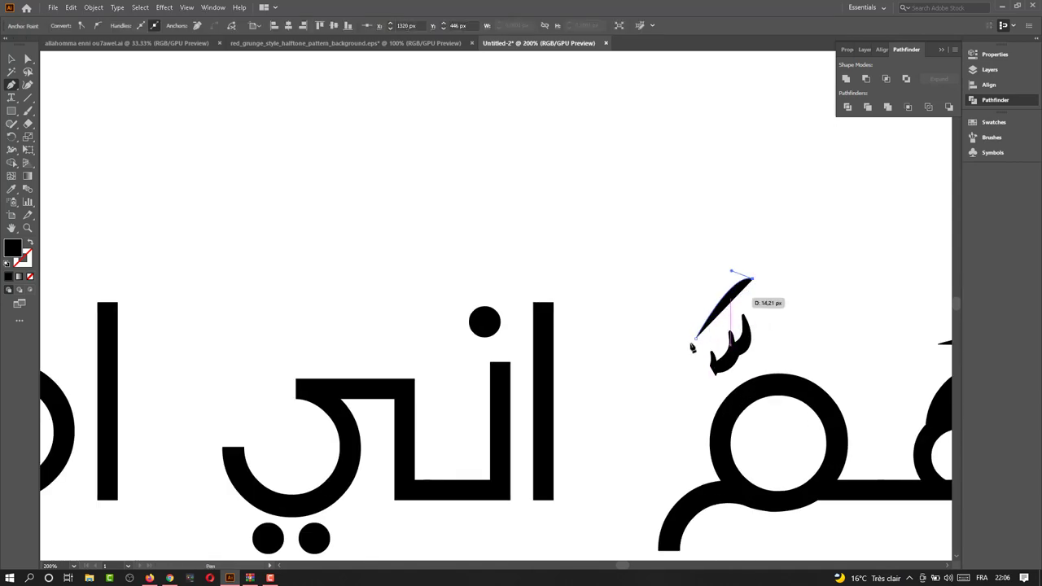
left_click_drag(695, 341, 678, 350)
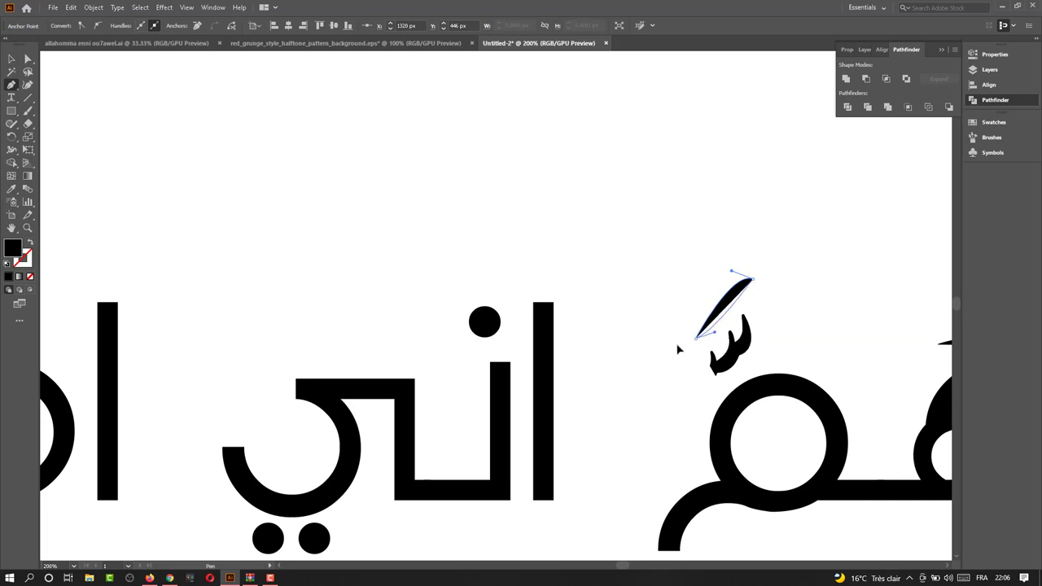
left_click(22, 59)
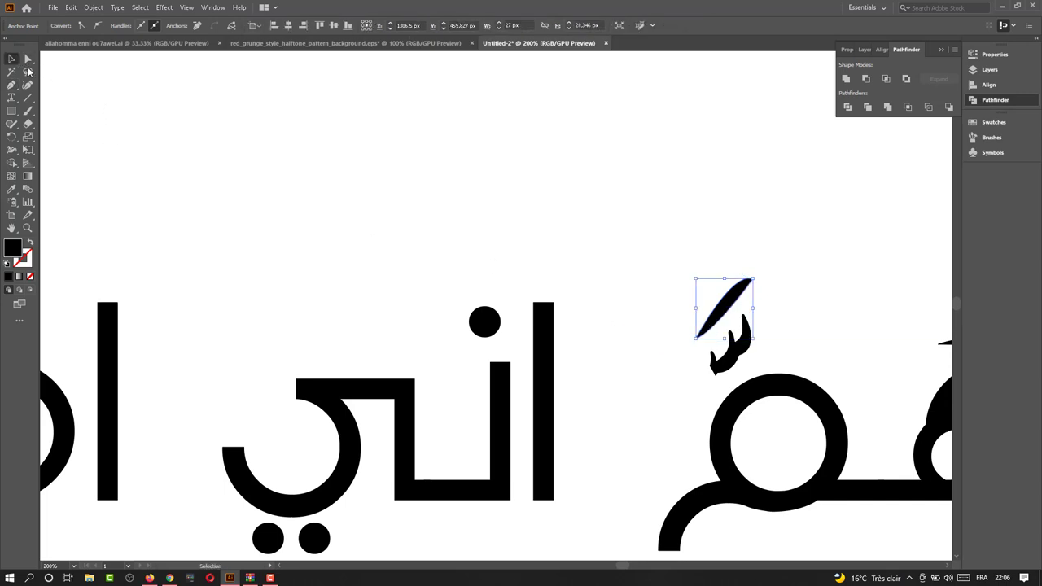
left_click(433, 185)
key("ctrl+minus")
key("ctrl+minus")
key("ctrl+minus")
key("ctrl+minus")
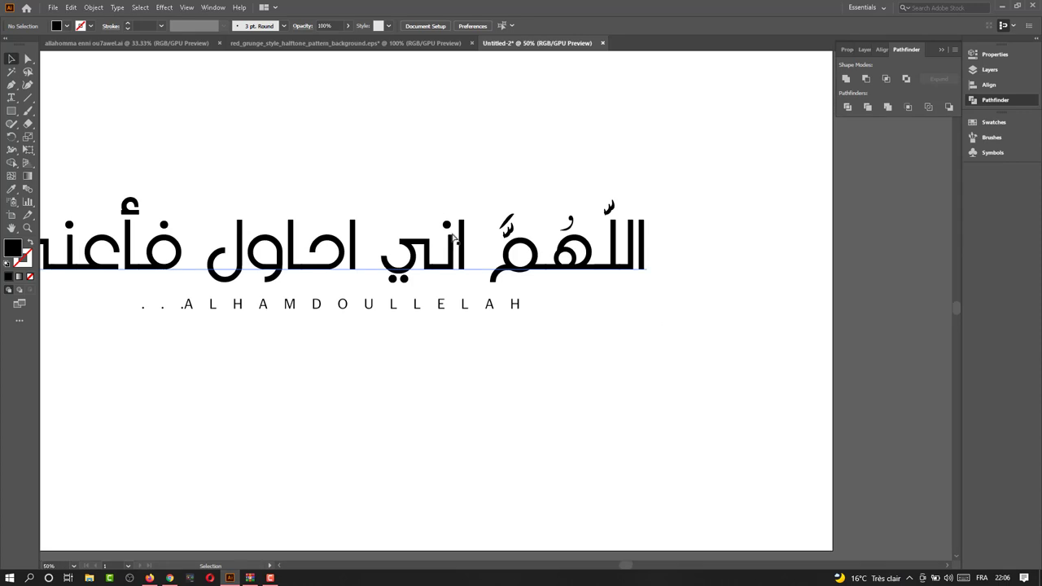
Move the leaf mark under the second word's alef as a kasra.
left_click_drag(433, 198, 617, 227)
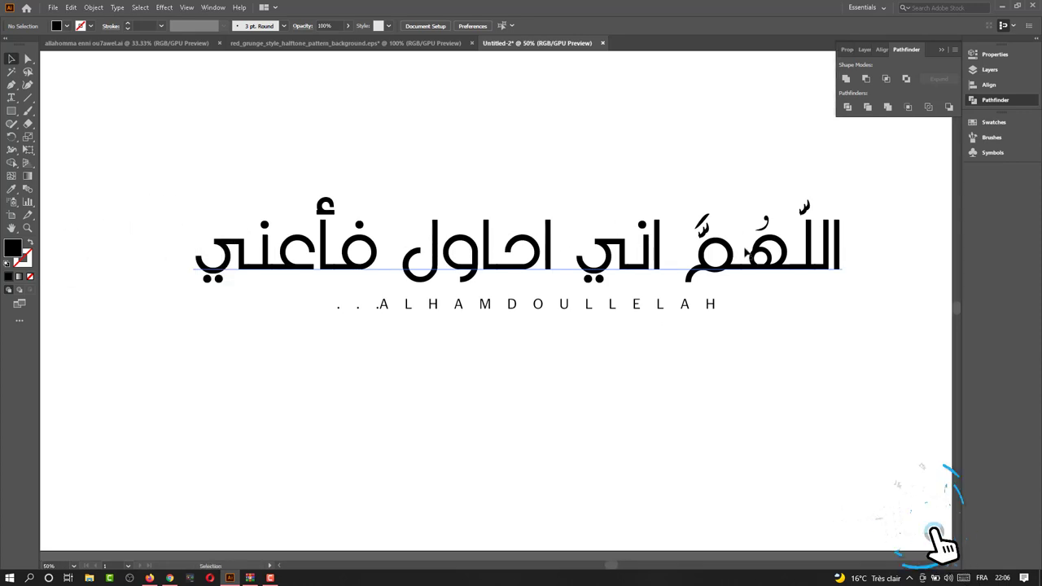
key("a")
left_click(703, 220)
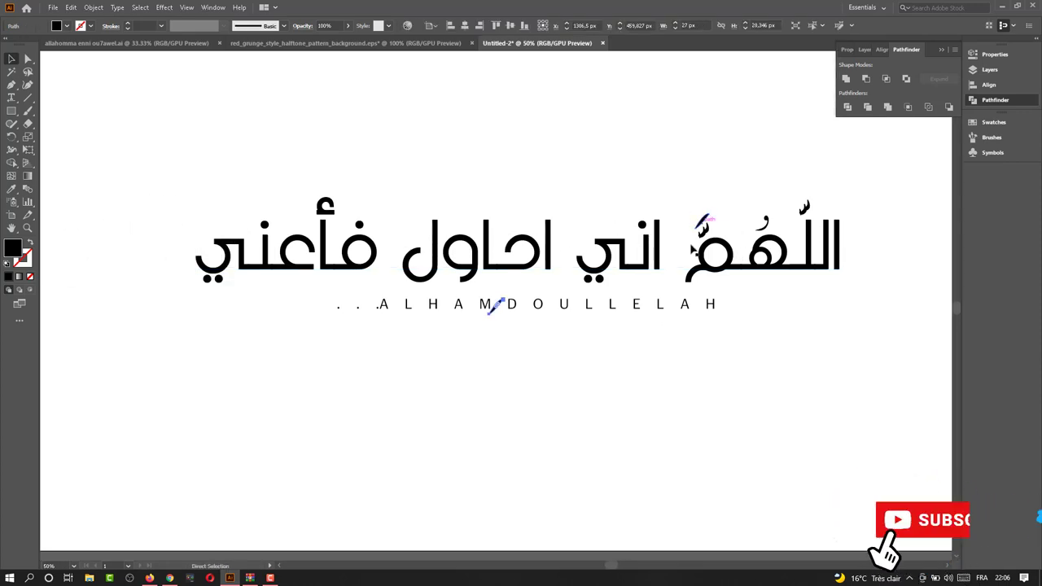
mouse_move(705, 220)
left_mouse_down()
mouse_move(495, 306)
mouse_move(664, 277)
mouse_move(659, 341)
left_mouse_up()
left_click(659, 307)
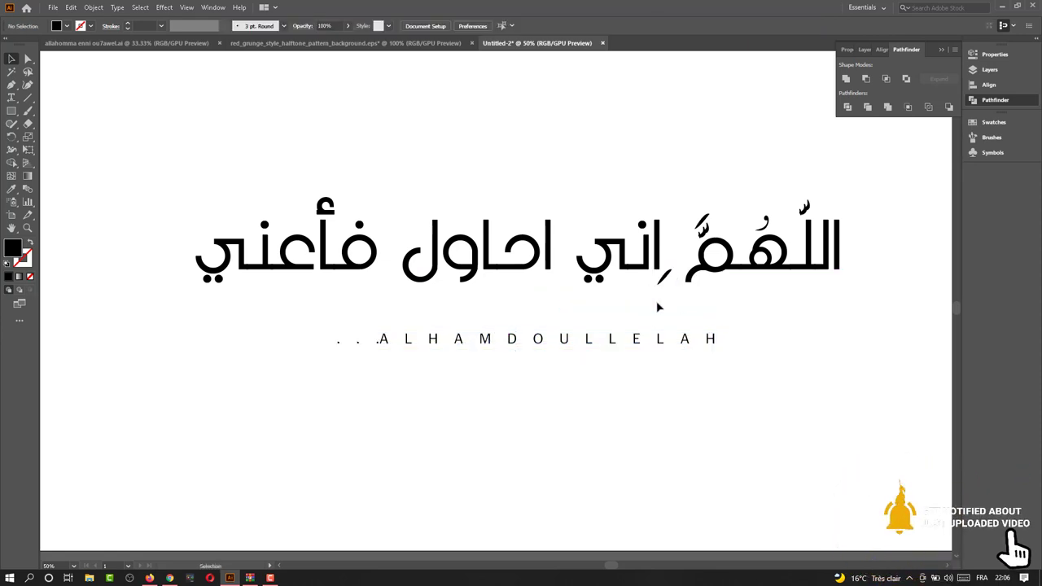
Move a small shadda onto the second word's nun and reposition the shadda above اللهم.
key("a")
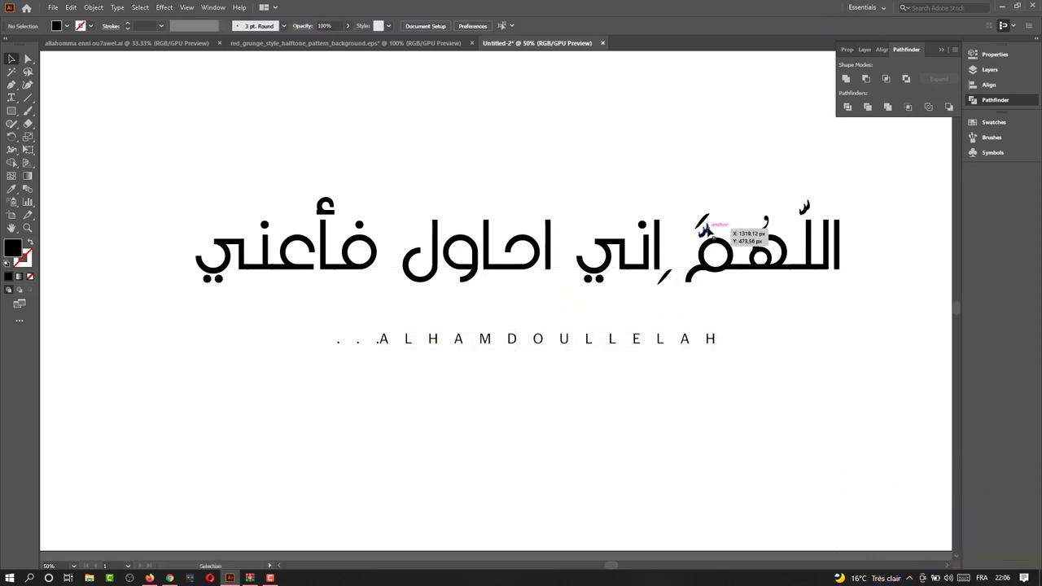
left_click(703, 230)
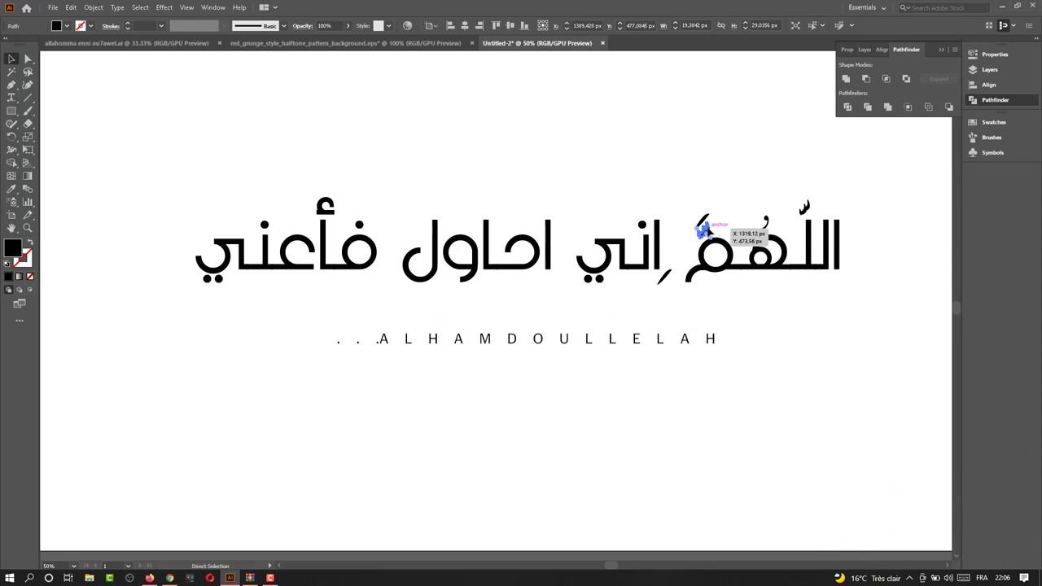
left_click_drag(704, 231, 635, 214)
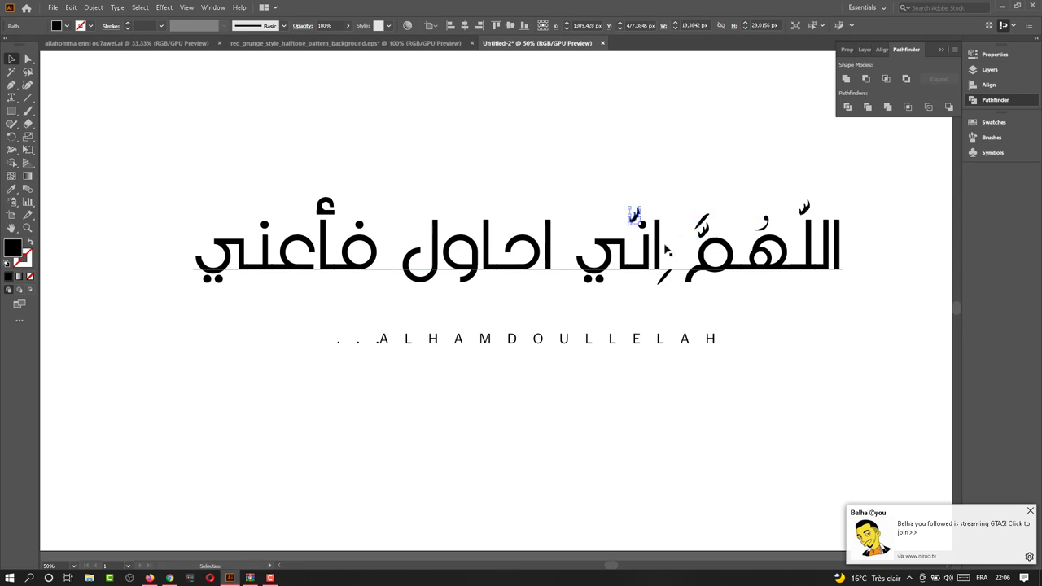
left_click(670, 271)
left_click(671, 185)
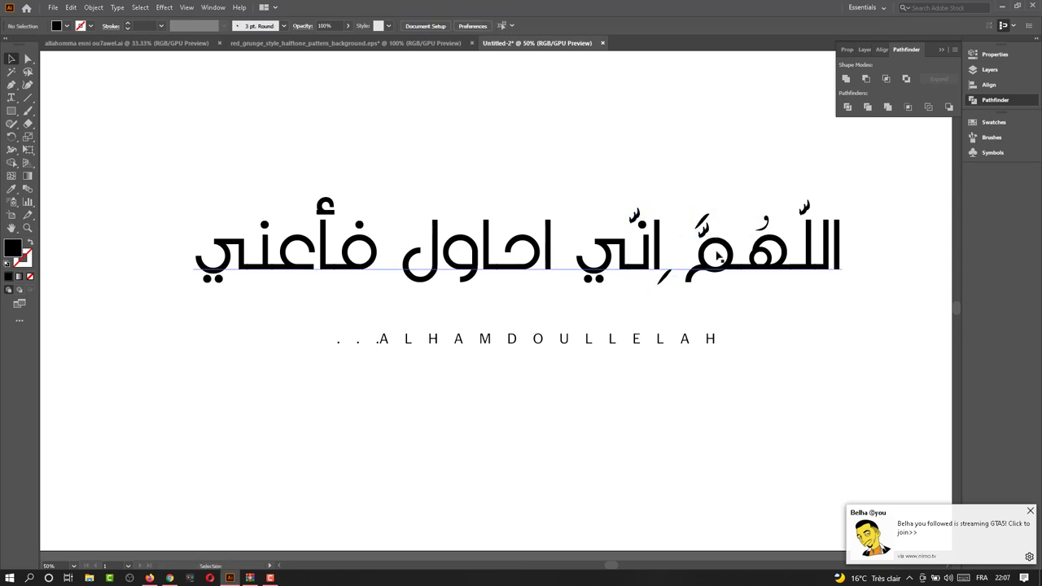
left_click_drag(779, 225, 765, 224)
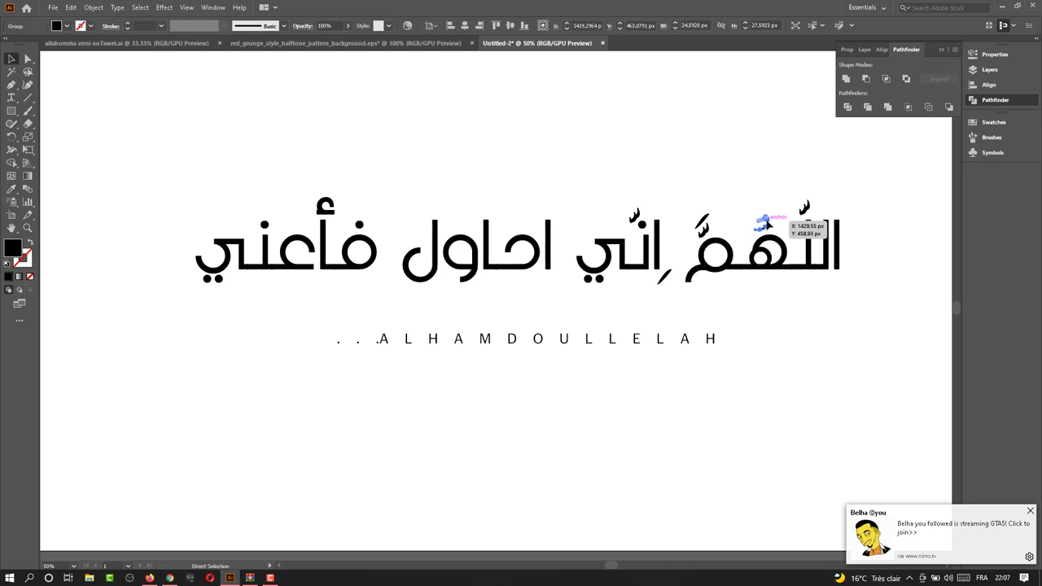
Add a damma above the alef and a fatha above the ح of أحاول.
left_click_drag(765, 224, 547, 210)
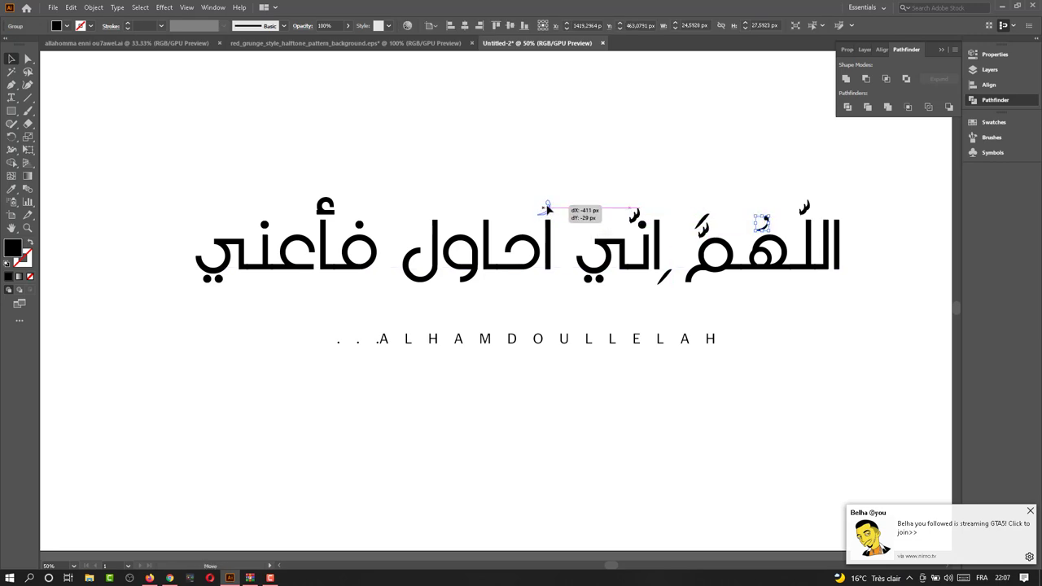
left_click_drag(547, 210, 547, 209)
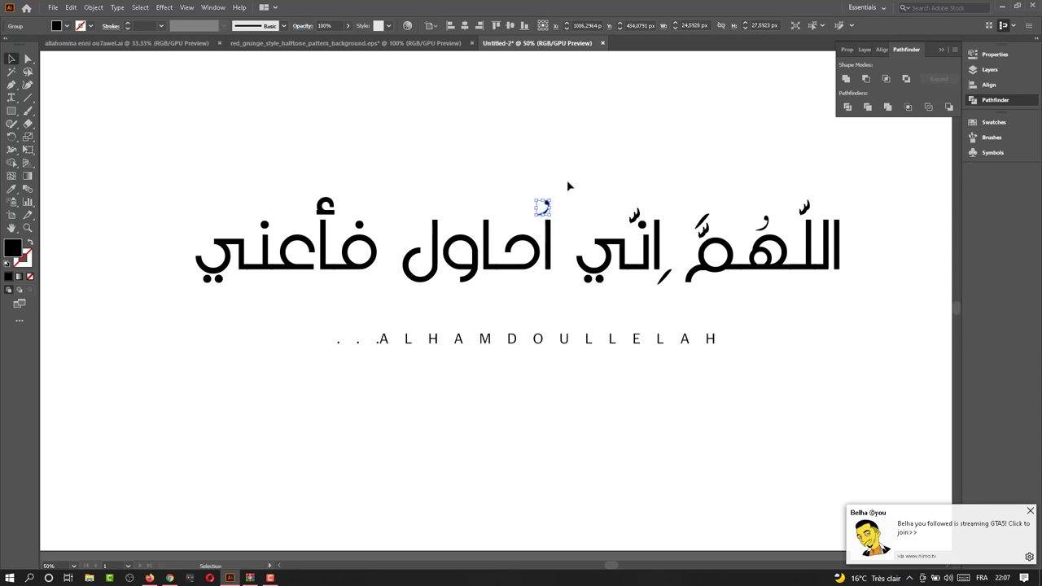
left_click(569, 185)
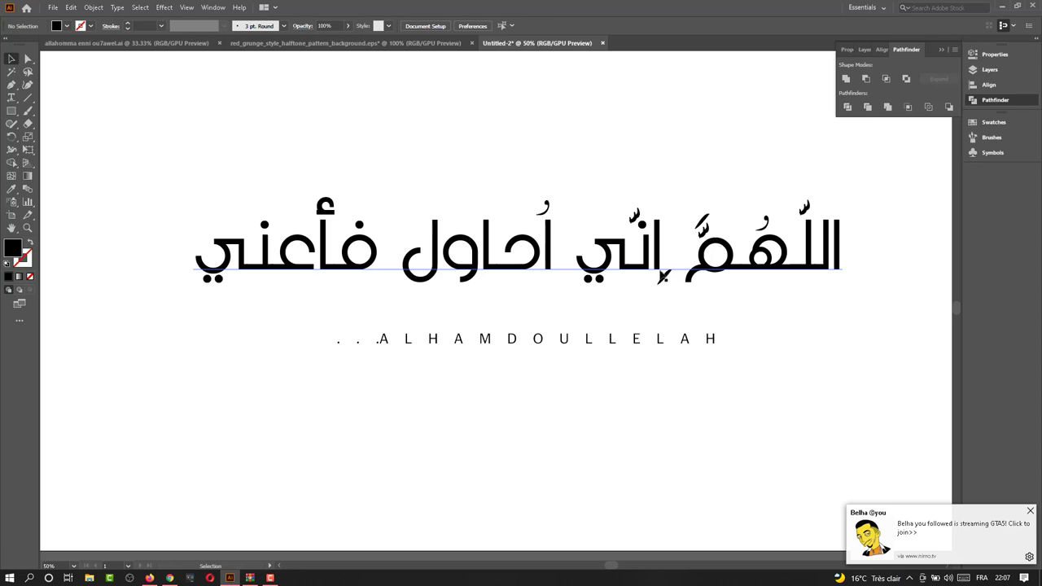
left_click(702, 222)
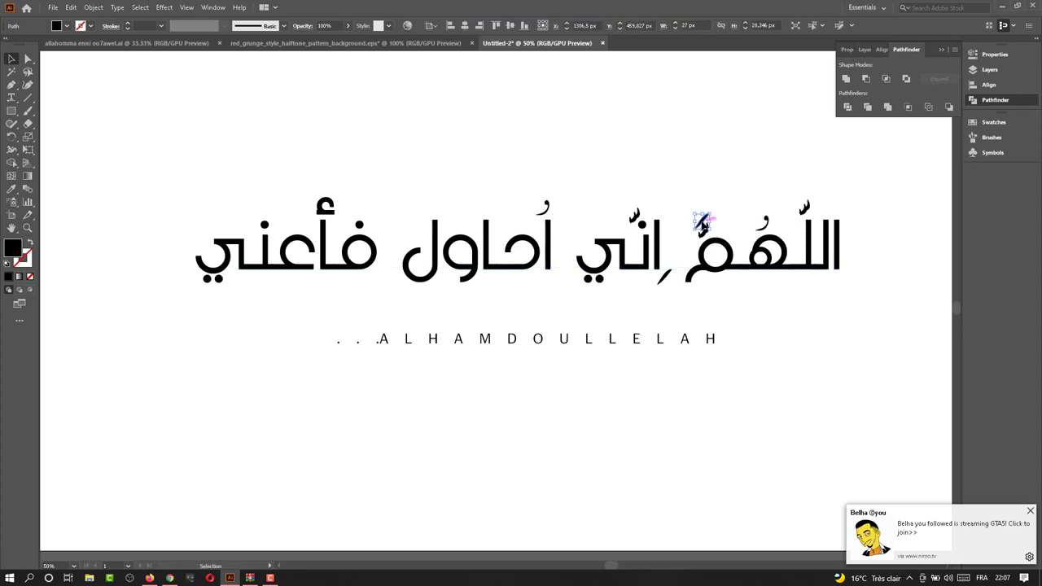
key("a")
left_click_drag(701, 218, 507, 232)
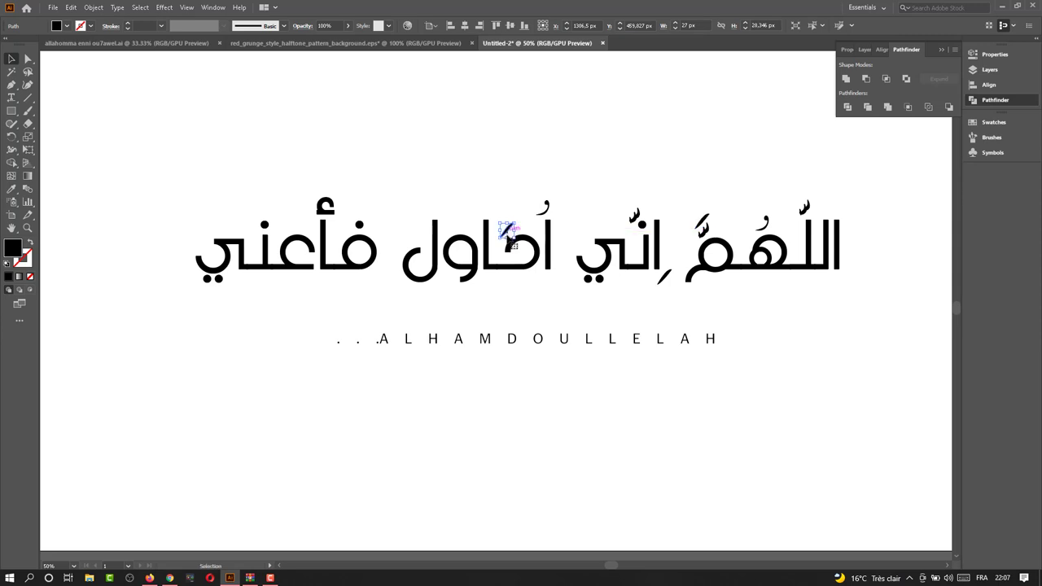
mouse_move(506, 231)
left_mouse_down()
mouse_move(661, 281)
mouse_move(475, 284)
left_mouse_up()
key("a")
key("v")
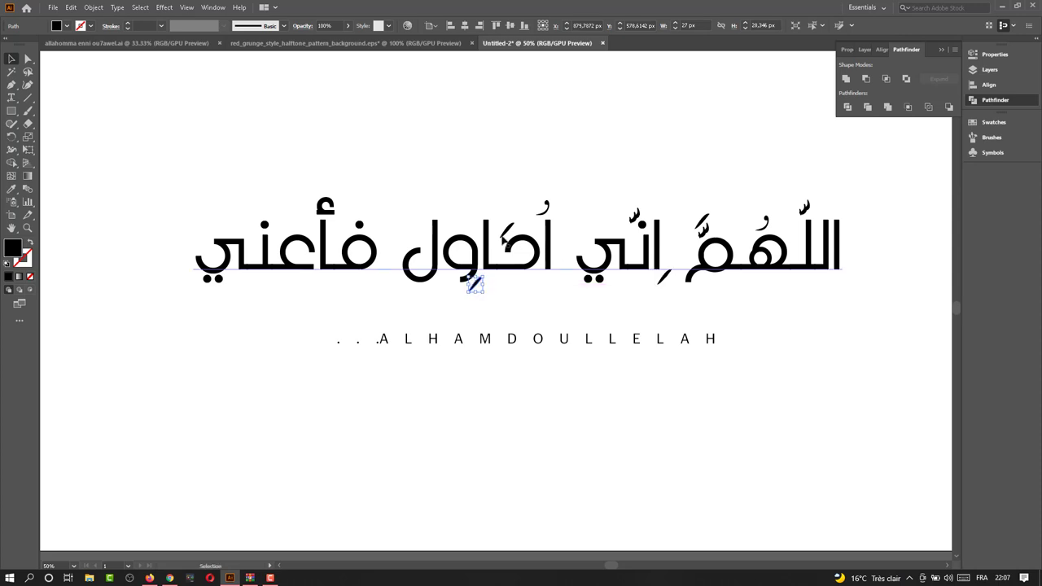
Copy fathas onto the ف and أ of فأعني.
key("a")
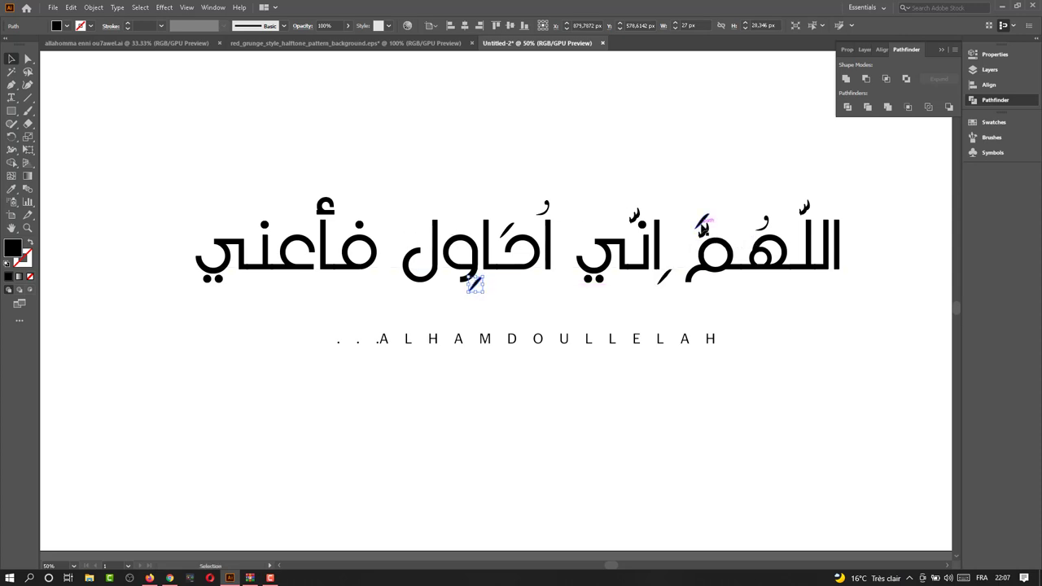
left_click(702, 226)
left_click_drag(702, 224, 354, 217)
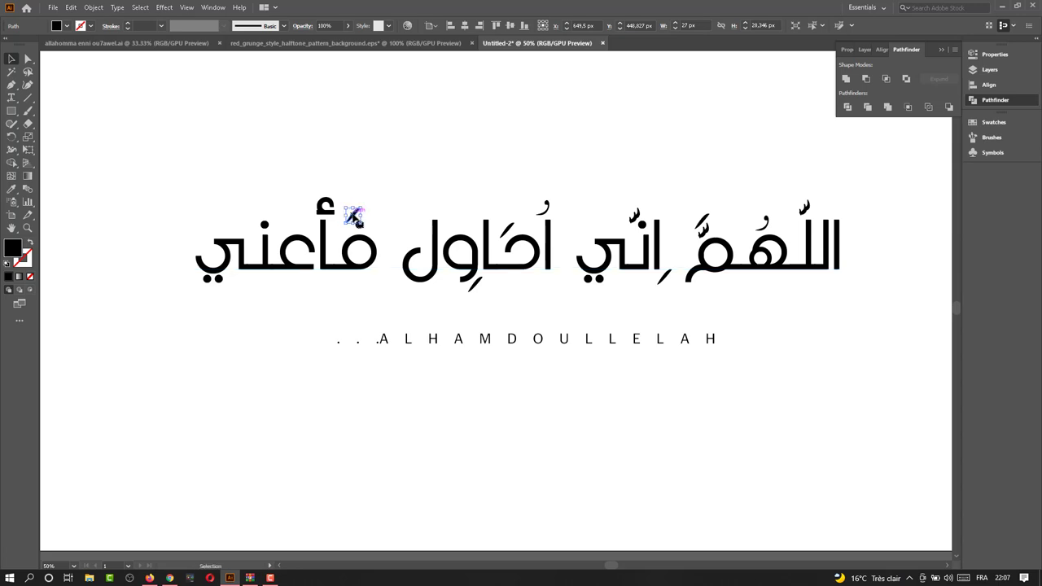
mouse_move(365, 219)
left_mouse_down()
mouse_move(310, 195)
mouse_move(321, 197)
left_mouse_up()
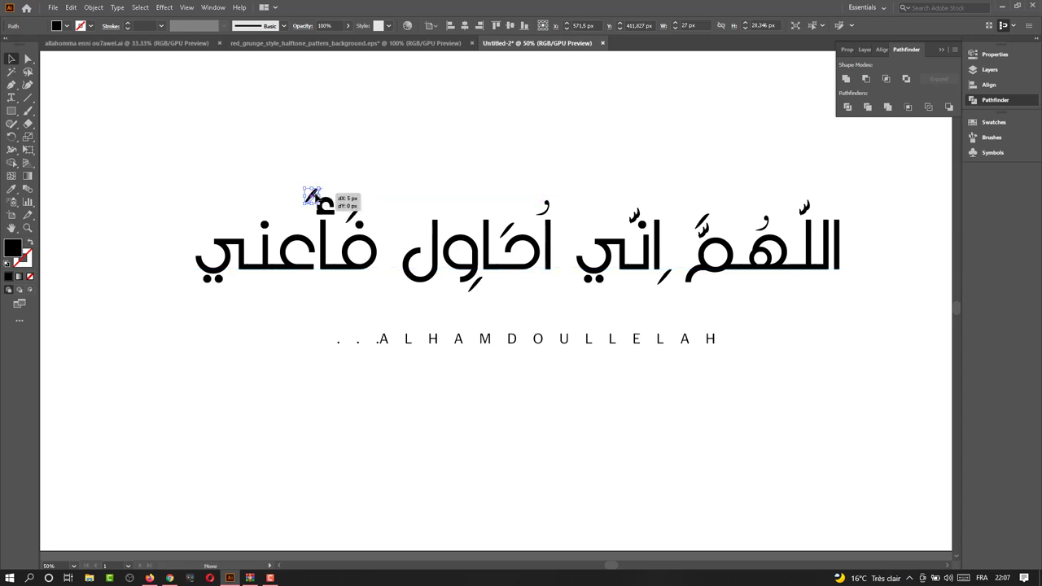
left_click(353, 184)
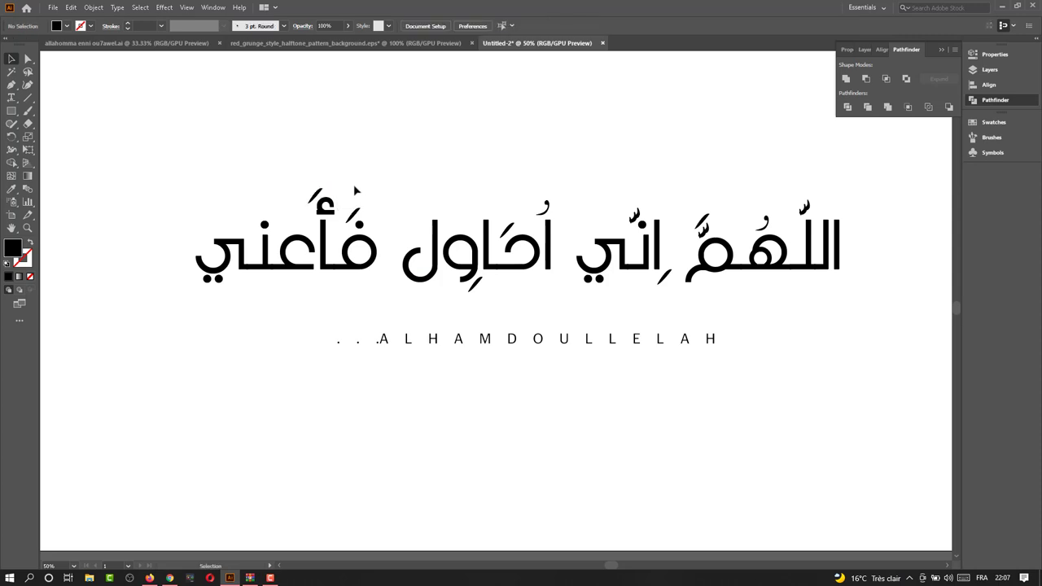
Copy a kasra under فأعني and a shadda above its ني.
left_click(473, 279)
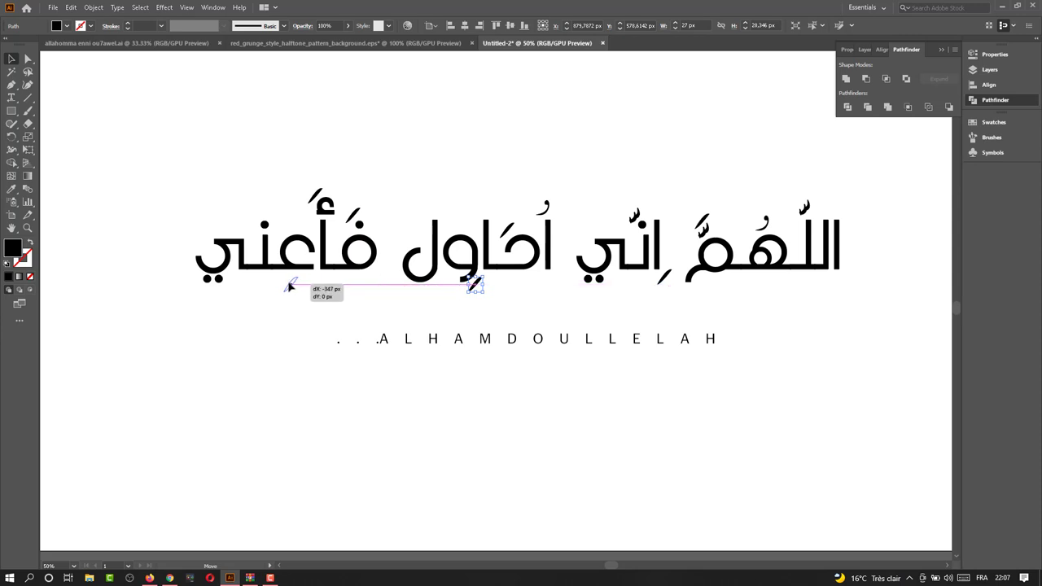
left_click_drag(478, 286, 268, 284)
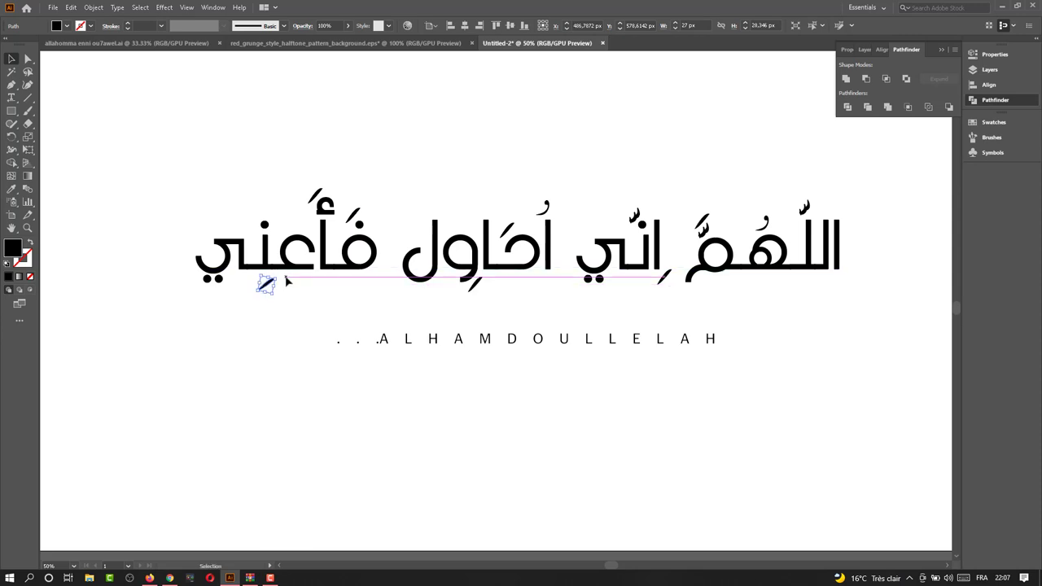
left_click(301, 295)
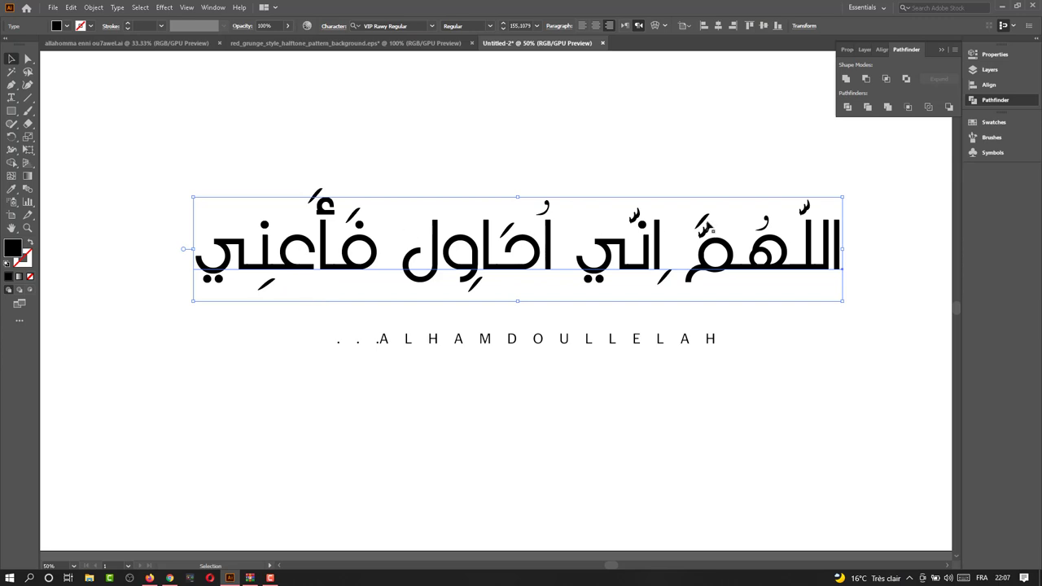
left_click(635, 216, "ctrl")
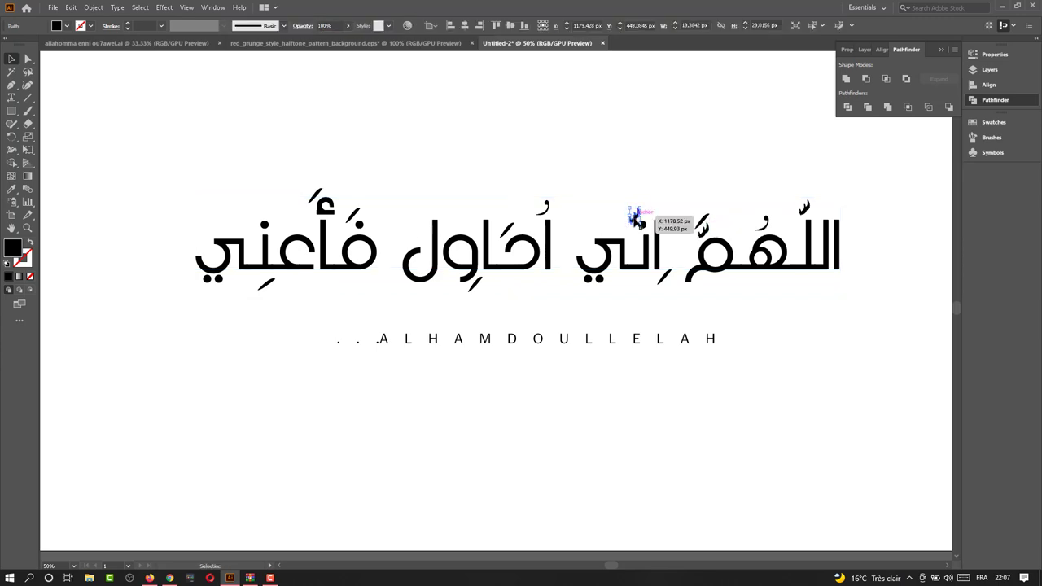
left_click_drag(635, 217, 259, 216)
left_click(406, 182)
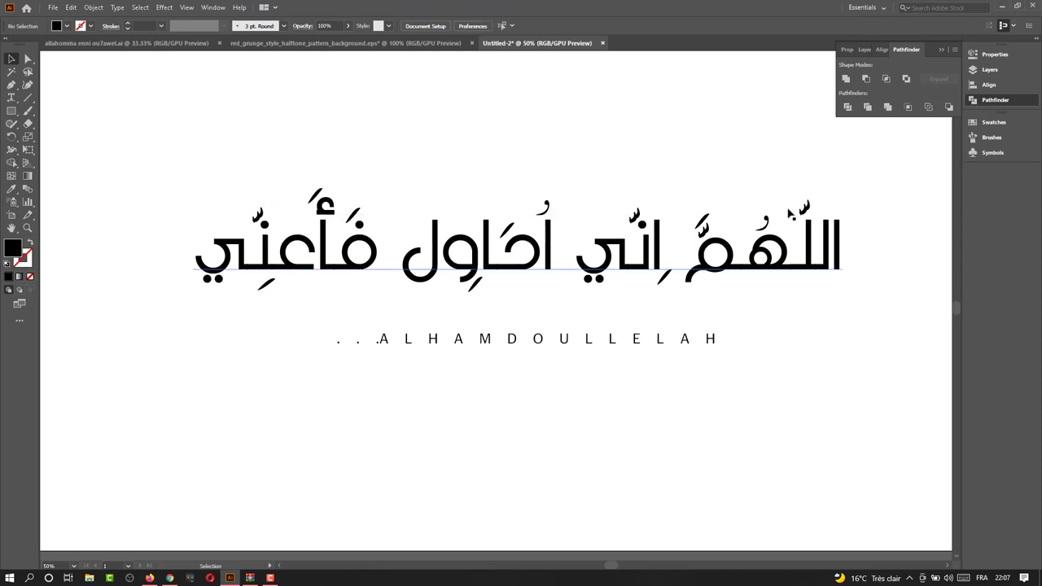
left_click(801, 206, "ctrl")
Shift-select every diacritic on اللهم, إنّي, أحاول and فأعني with Direct Selection.
left_click(767, 220, "ctrl+shift")
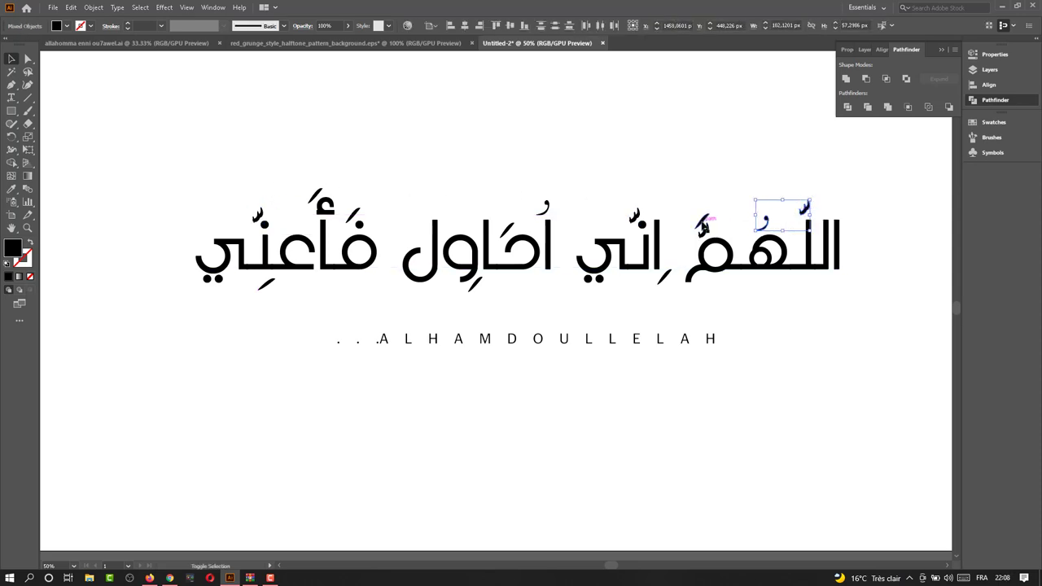
left_click(704, 220, "ctrl+shift")
left_click(665, 277, "ctrl+shift")
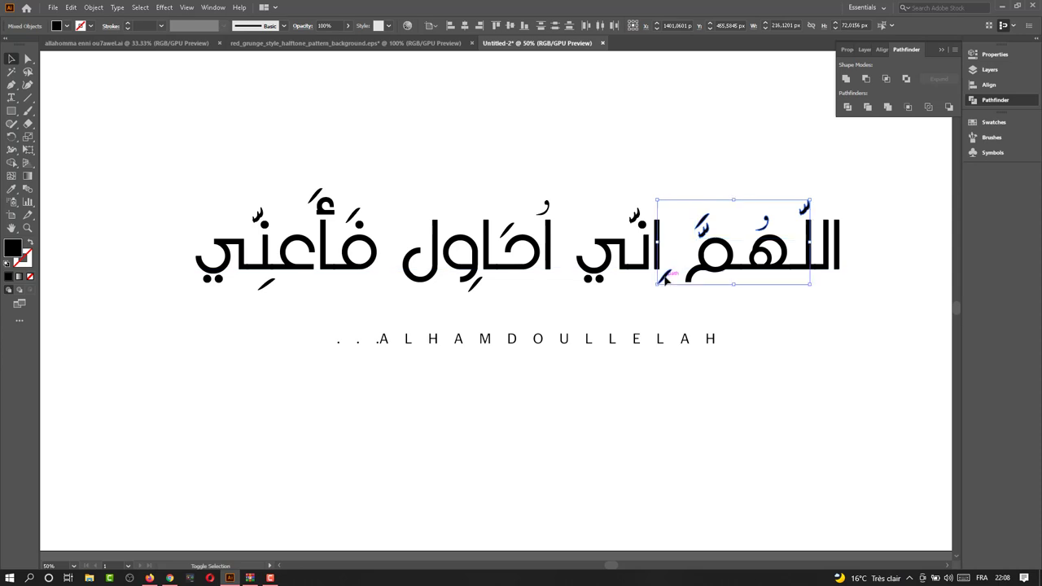
left_click(636, 215, "ctrl+shift")
left_click(546, 208, "ctrl+shift")
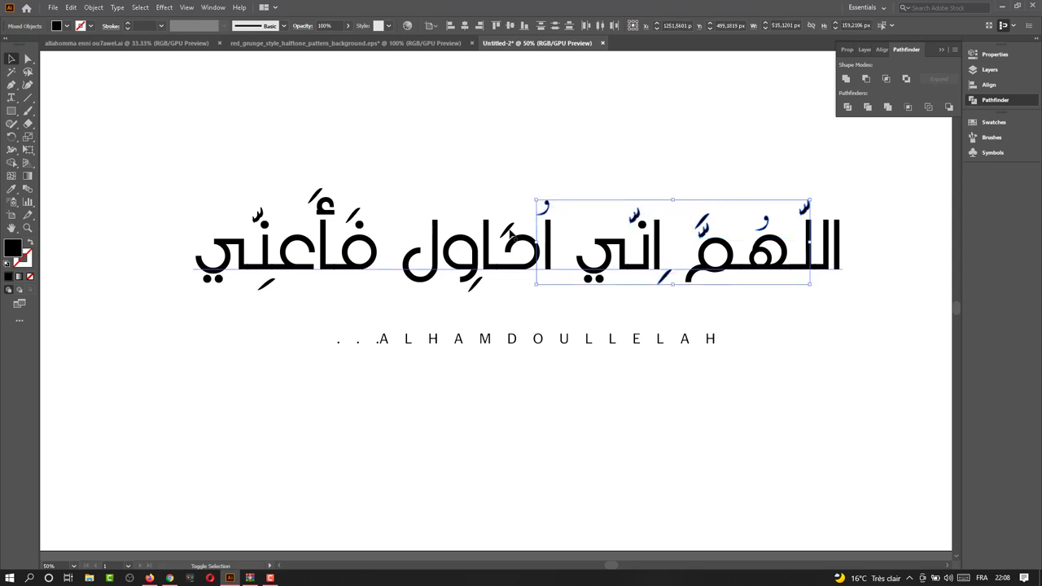
left_click(512, 232, "ctrl+shift")
left_click(476, 285, "ctrl+shift")
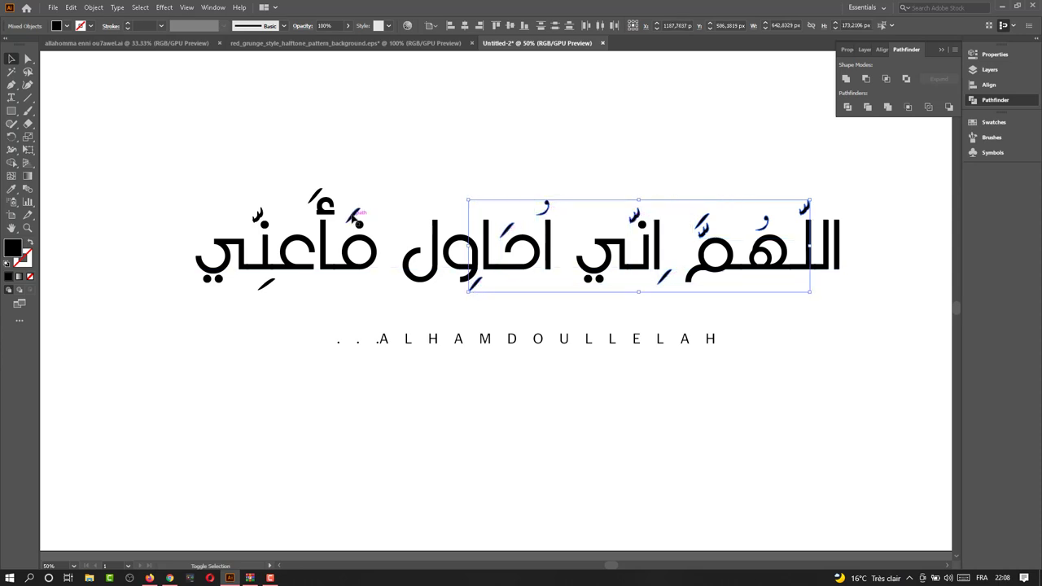
left_click(355, 214, "ctrl+shift")
left_click(315, 197, "ctrl+shift")
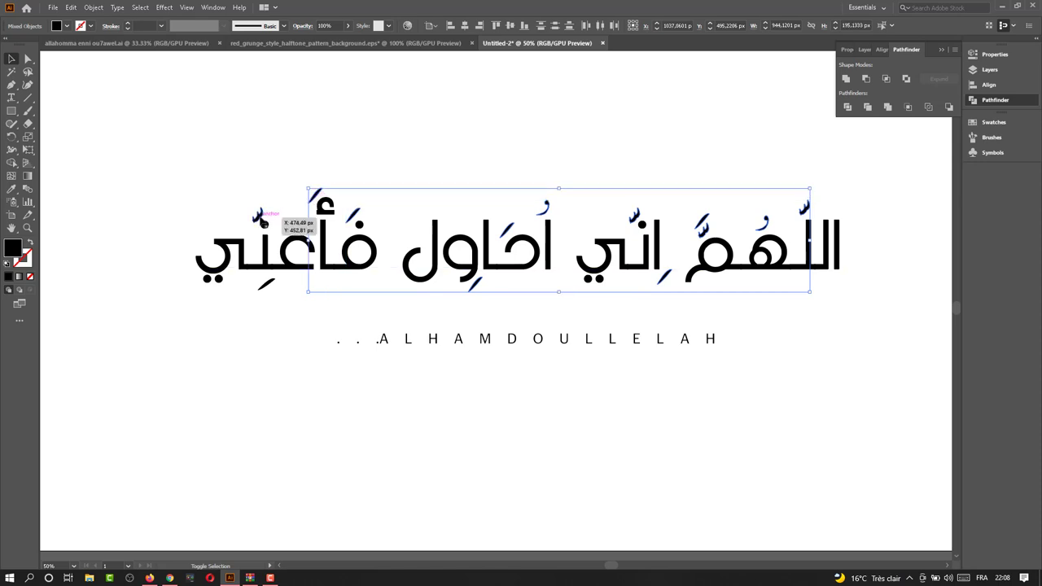
left_click(261, 216, "ctrl+shift")
left_click(267, 283, "ctrl+shift")
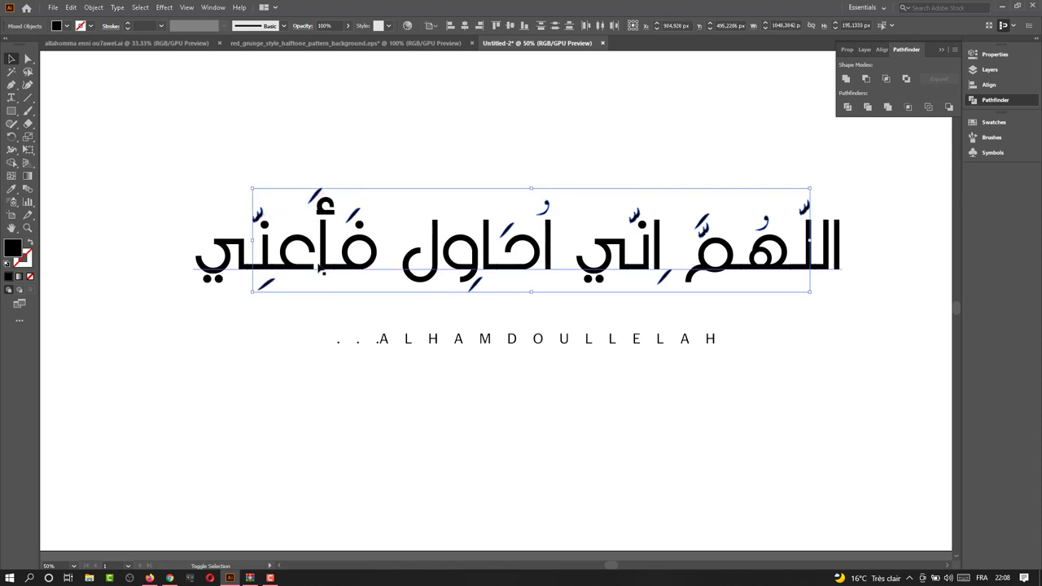
Fill the selected diacritics with orange from the Fill swatches.
left_click(67, 25)
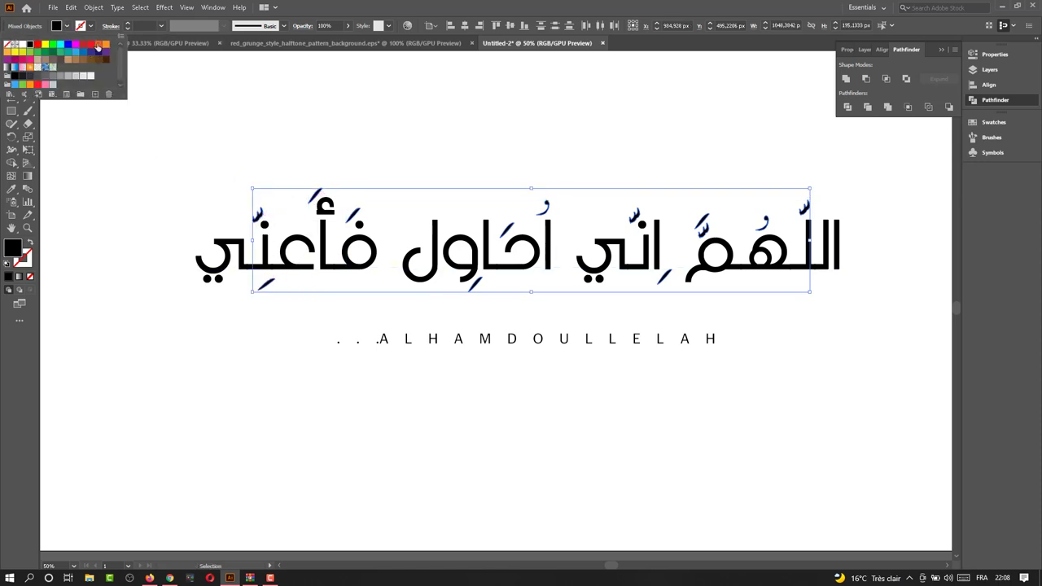
left_click(97, 44)
left_click(297, 93)
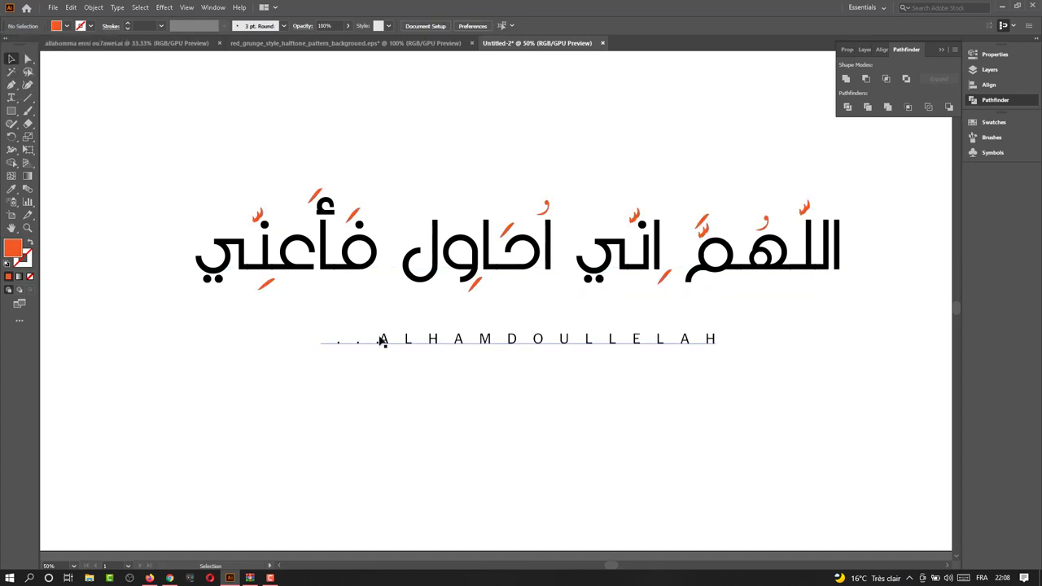
Select the '. . .' before ALHAMDOULLELAH with the Type tool and fill it orange.
left_click(381, 343)
double_click(380, 343)
key("ctrl+a")
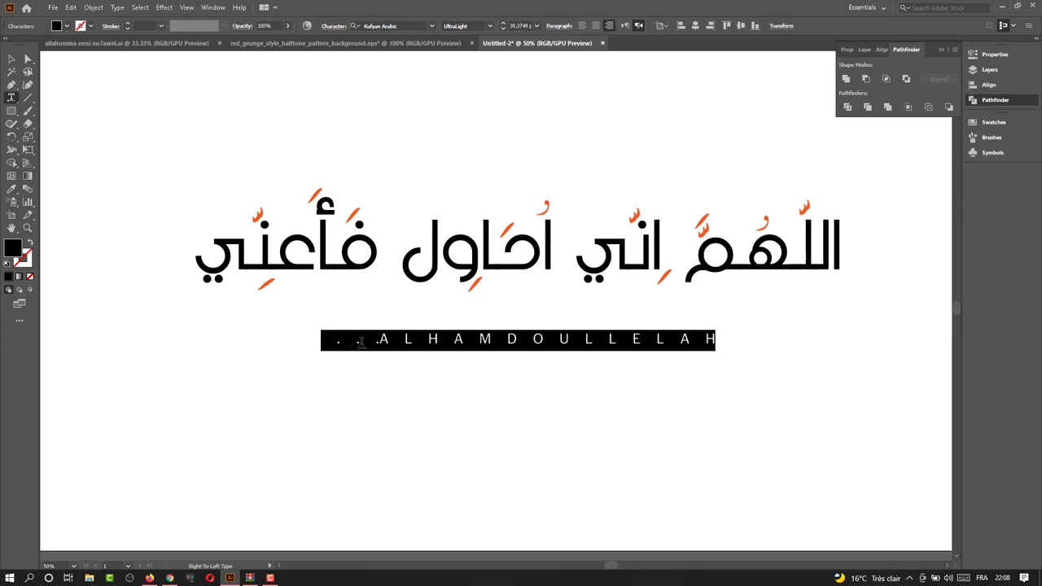
left_click(361, 343)
left_click(378, 342)
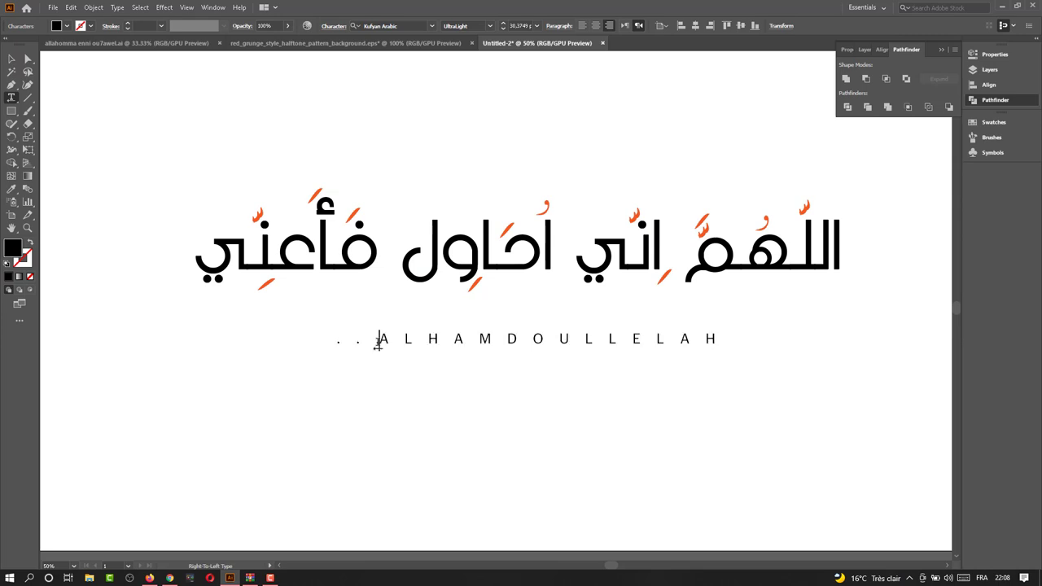
left_click_drag(378, 343, 349, 342)
left_click(72, 26)
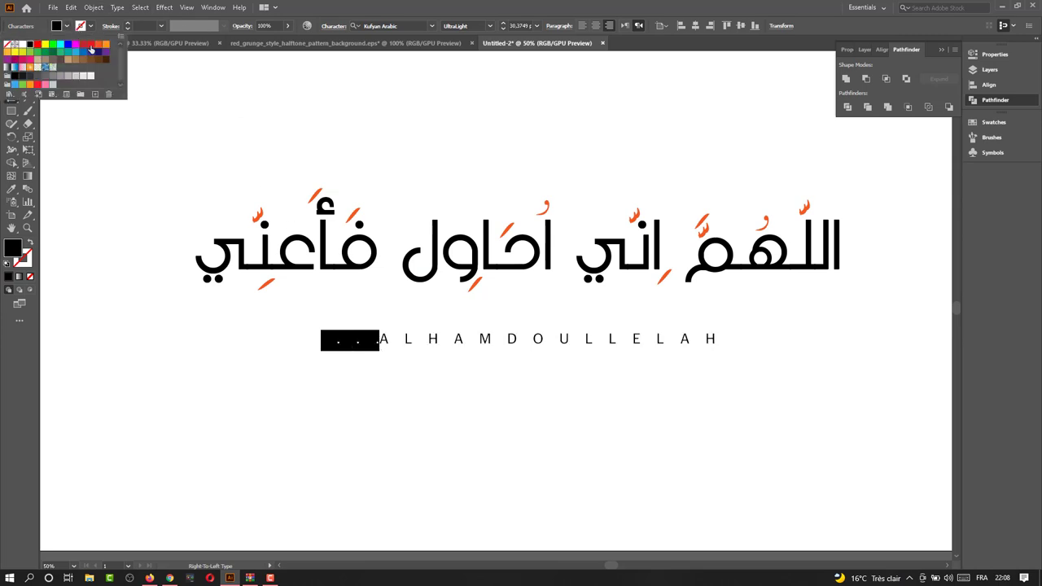
left_click(108, 44)
left_click(12, 59)
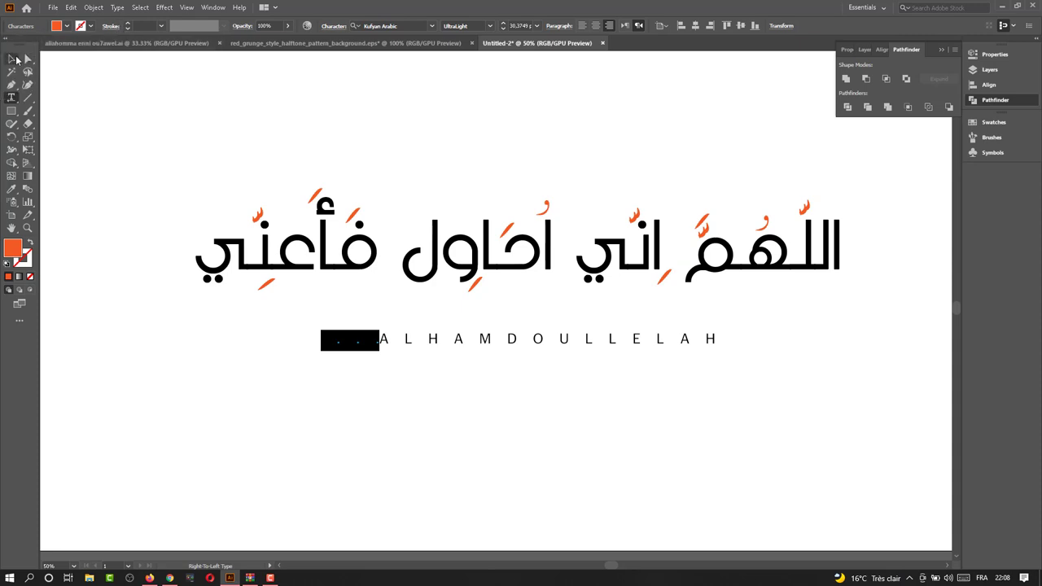
left_click(188, 75)
Move the ALHAMDOULLELAH subtitle up, closer under the Arabic title.
scroll(609, 309, "down", 1)
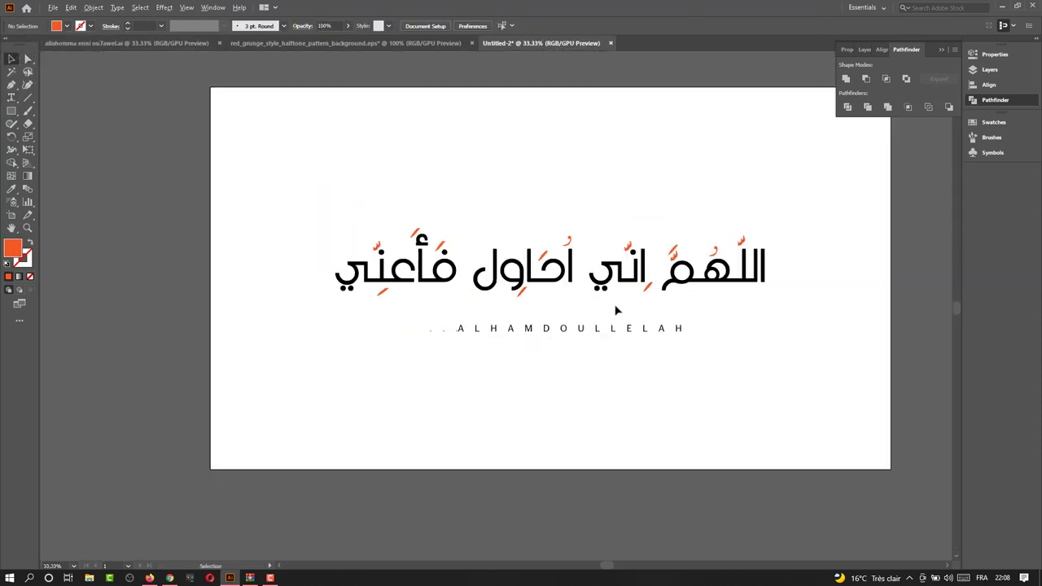
scroll(619, 309, "down", 1)
left_click_drag(640, 328, 640, 315)
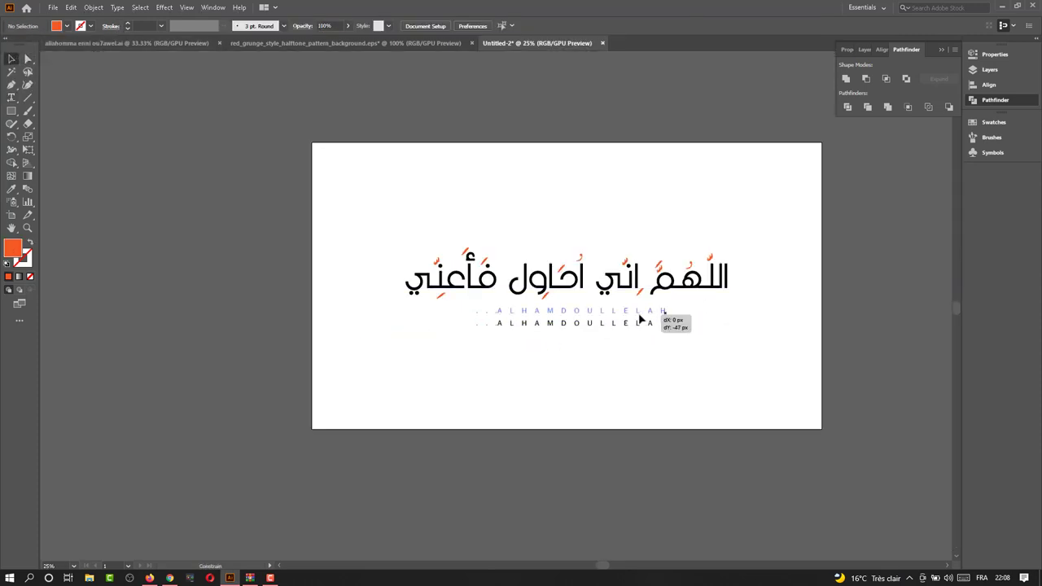
left_click(803, 322)
Shift the Arabic title and subtitle together a few pixels left.
scroll(776, 324, "right", 1)
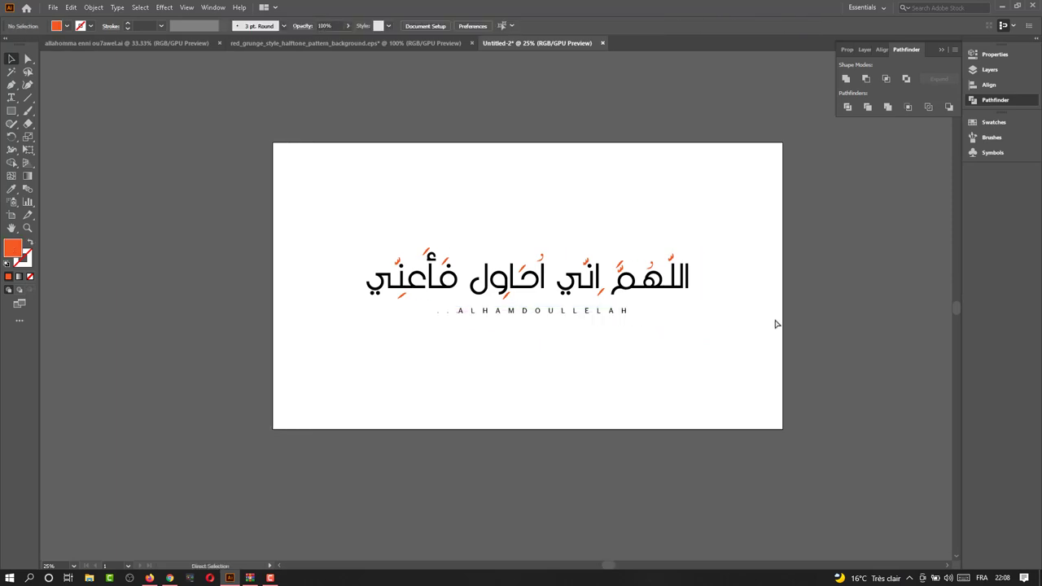
left_click_drag(728, 356, 379, 225)
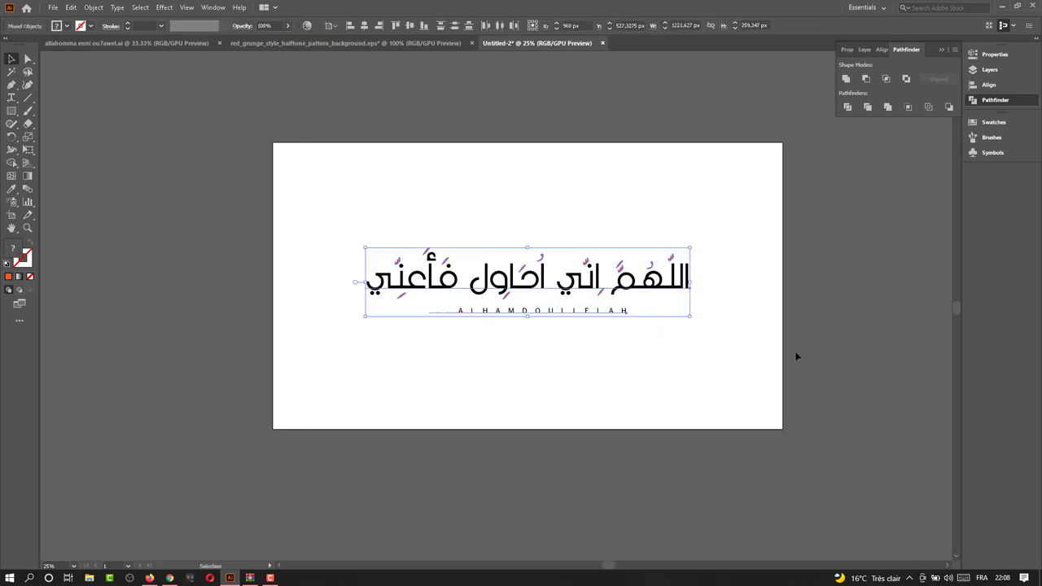
left_click_drag(645, 292, 639, 292)
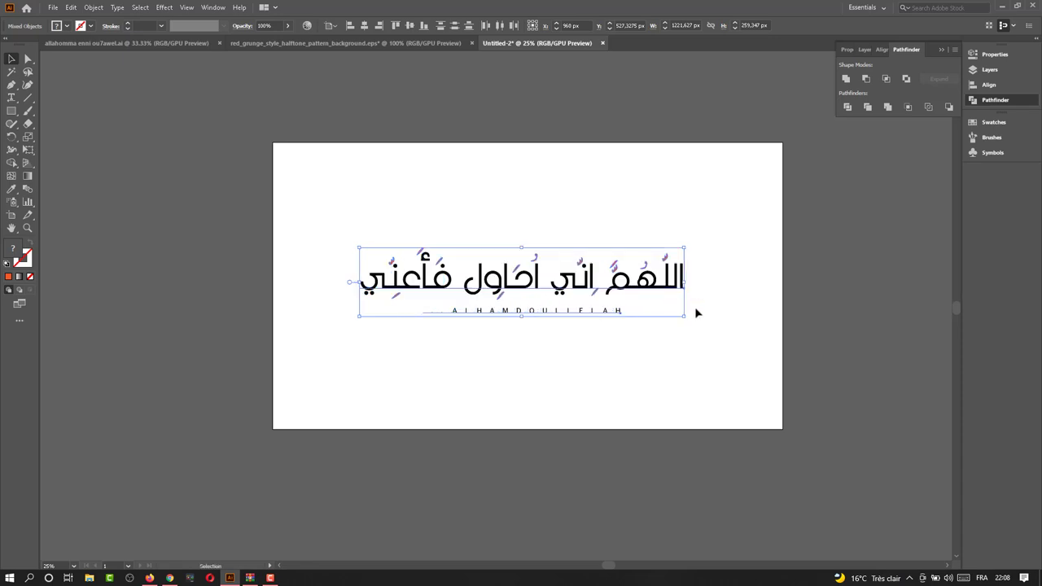
left_click(719, 329)
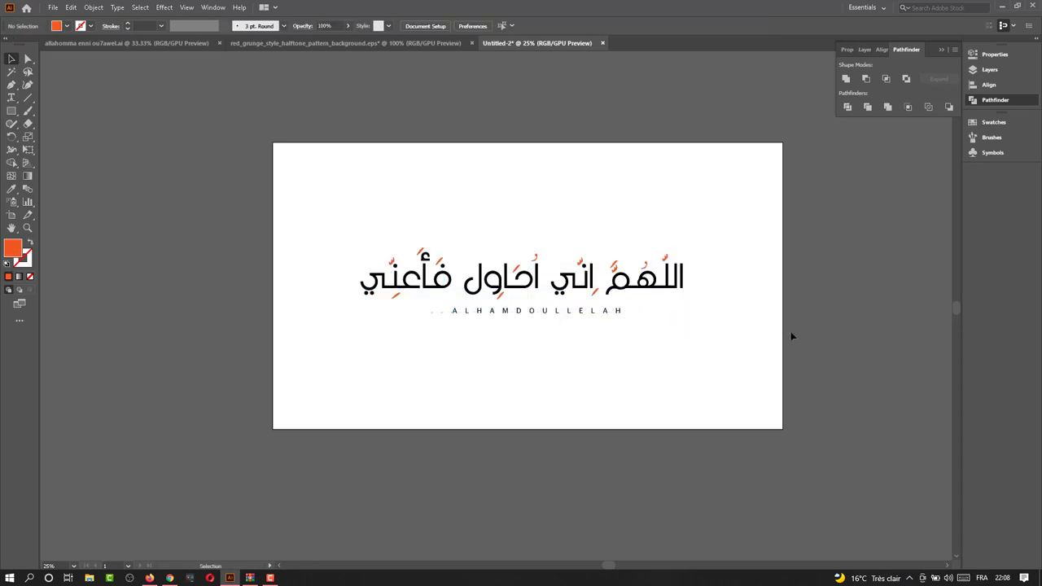
left_click(435, 43)
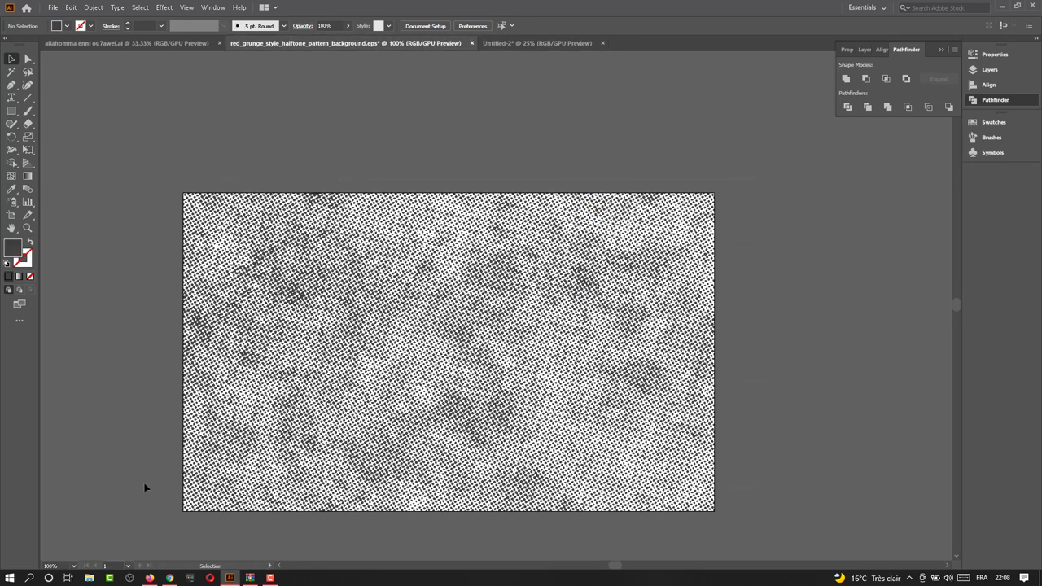
Drag the halftone clip group into Untitled-2, snap it top-left and stretch it over the artboard.
mouse_move(389, 283)
left_mouse_down()
mouse_move(446, 61)
mouse_move(492, 50)
left_mouse_up()
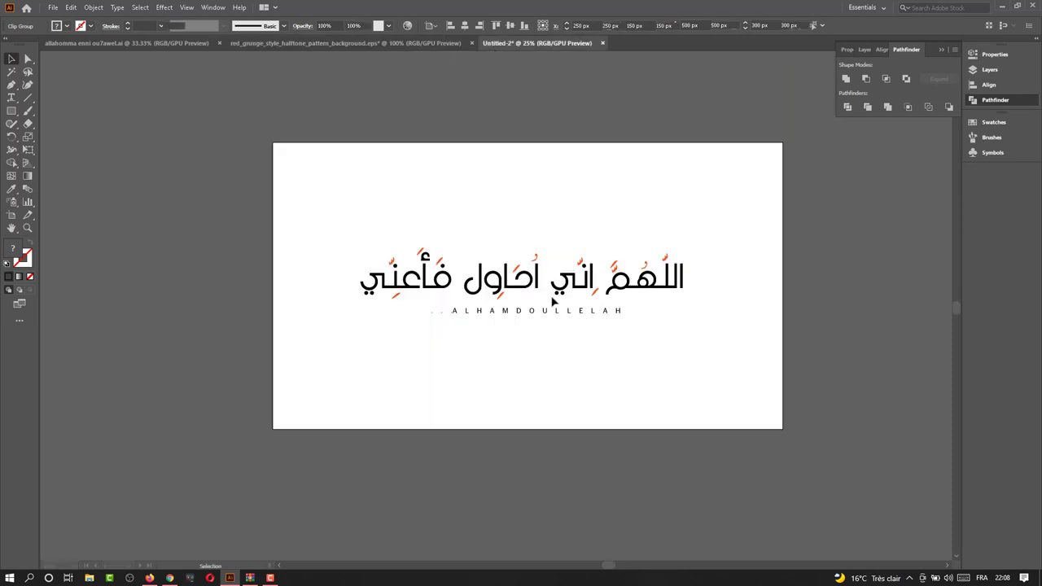
mouse_move(476, 279)
left_mouse_down()
mouse_move(480, 307)
mouse_move(353, 167)
mouse_move(315, 154)
mouse_move(323, 154)
left_mouse_up()
mouse_move(413, 211)
left_mouse_down()
mouse_move(408, 223)
mouse_move(786, 427)
left_mouse_up()
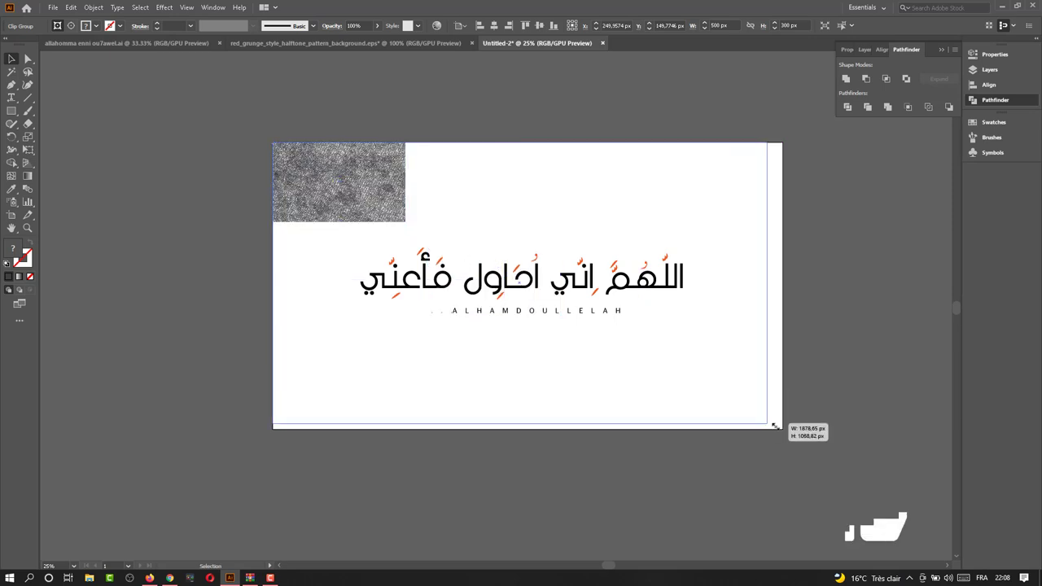
left_click_drag(787, 426, 784, 429)
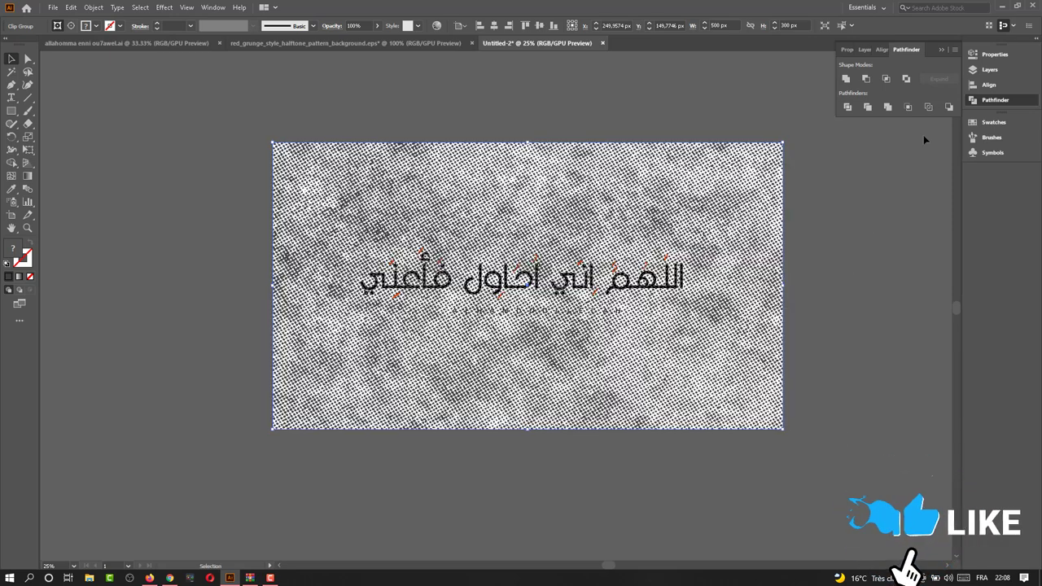
Move the halftone Clip Group below the text rows in the Layers panel.
left_click(990, 69)
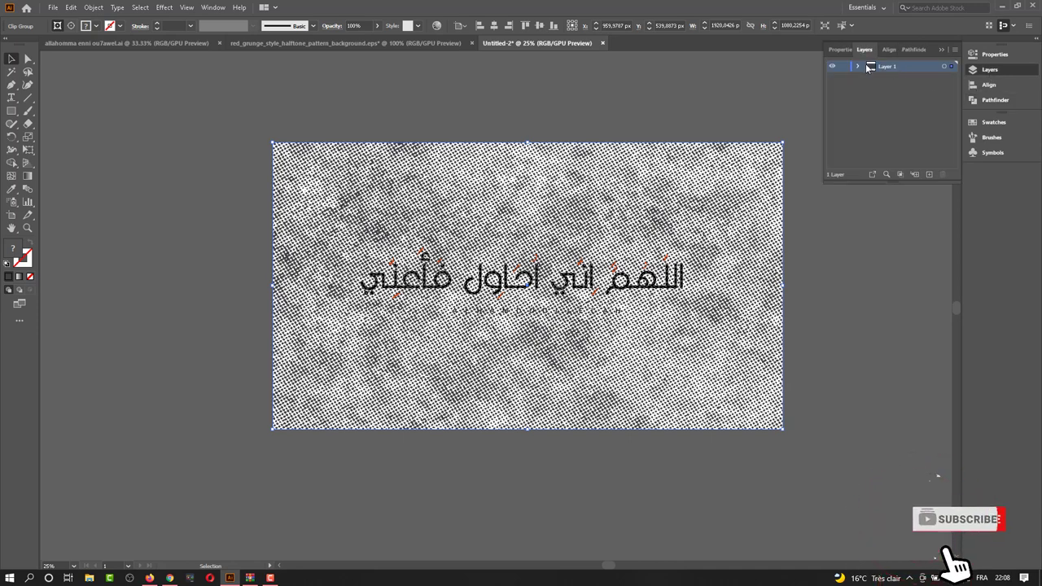
left_click(886, 86)
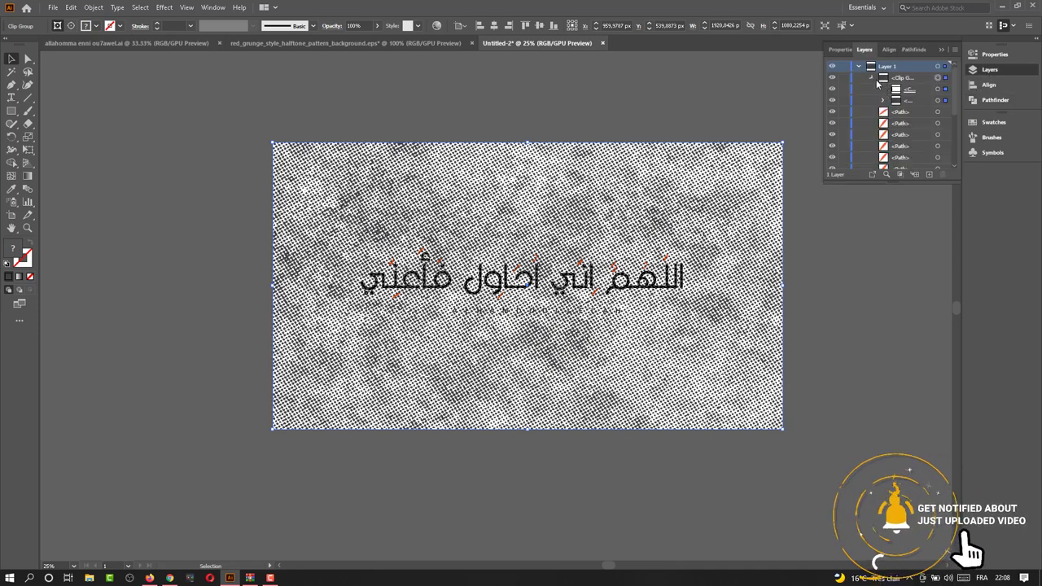
left_click_drag(895, 86, 890, 165)
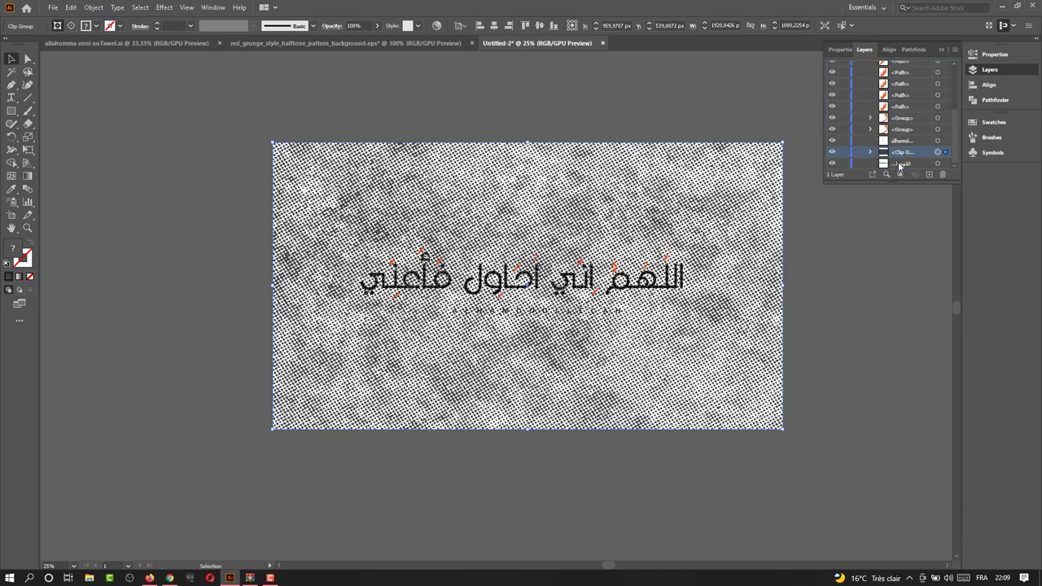
mouse_move(894, 164)
left_mouse_down()
mouse_move(899, 153)
mouse_move(896, 196)
left_mouse_up()
left_click(892, 202)
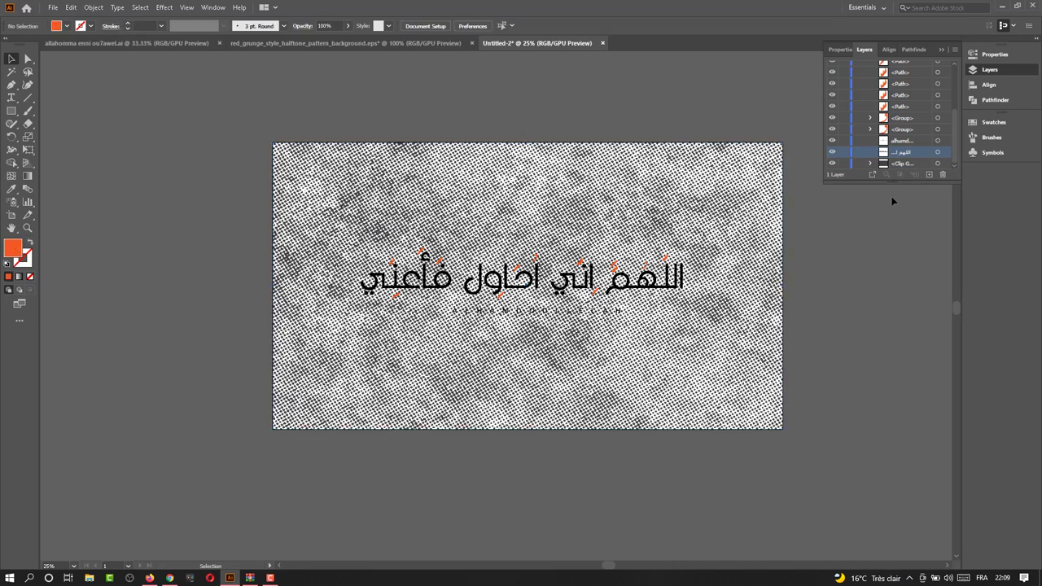
Fade the halftone background to 9% opacity.
left_click(763, 190)
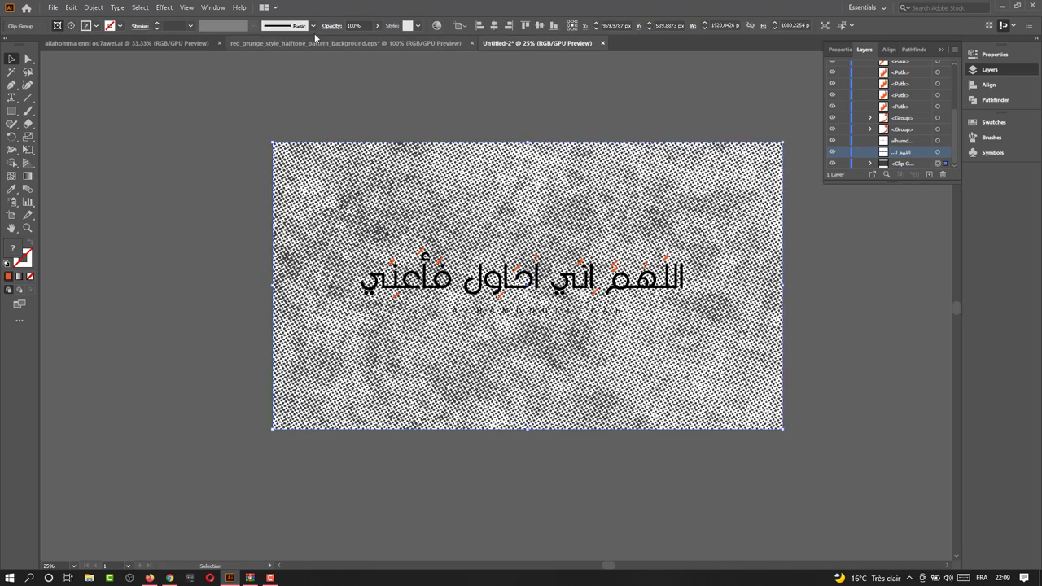
left_click(374, 26)
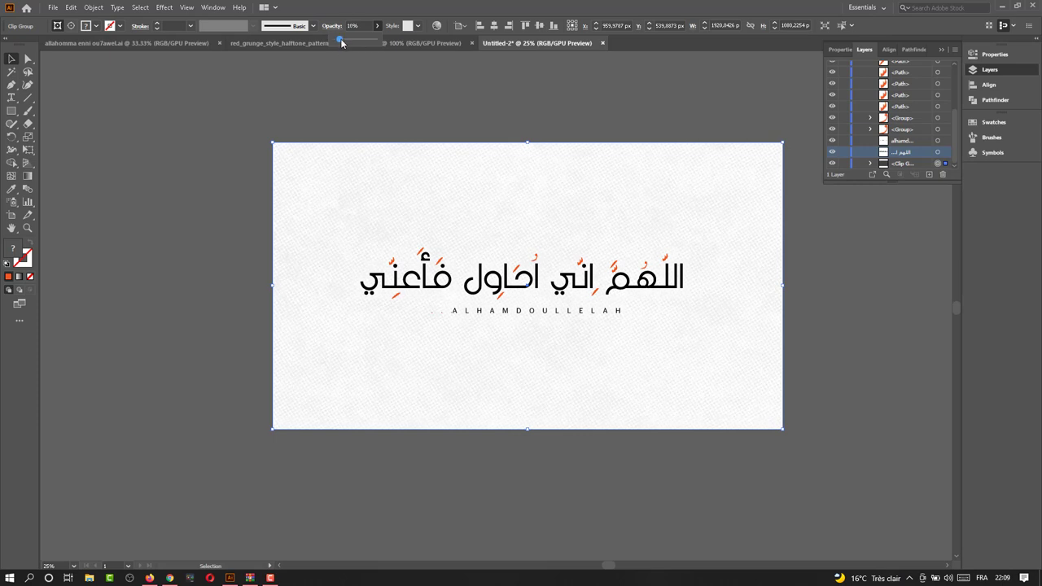
left_click(386, 91)
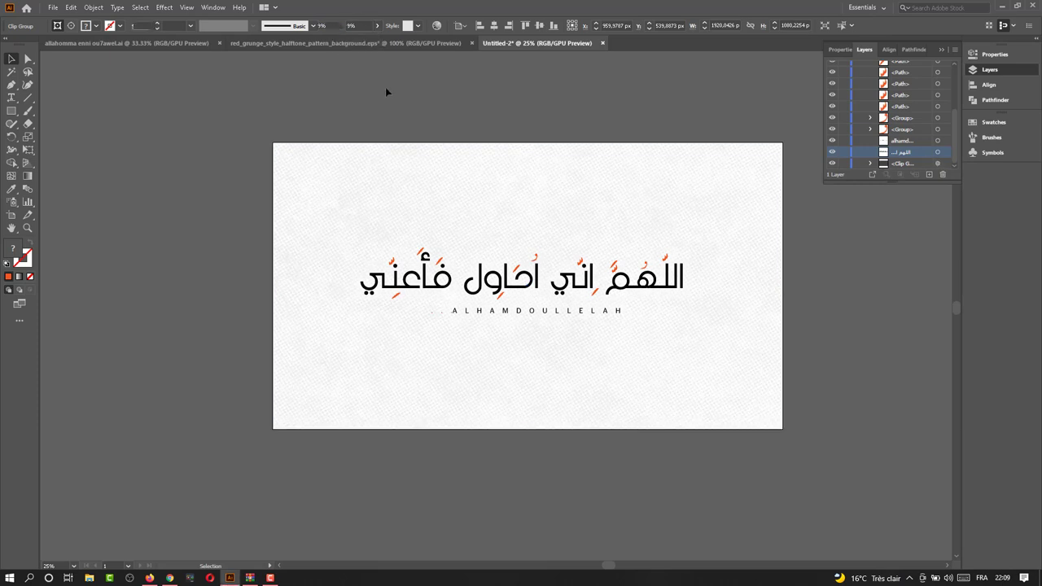
Lock the halftone Clip Group and drag the ALHAMDOULLELAH subtitle into its final position.
scroll(513, 228, "up", 1)
scroll(509, 218, "right", 1)
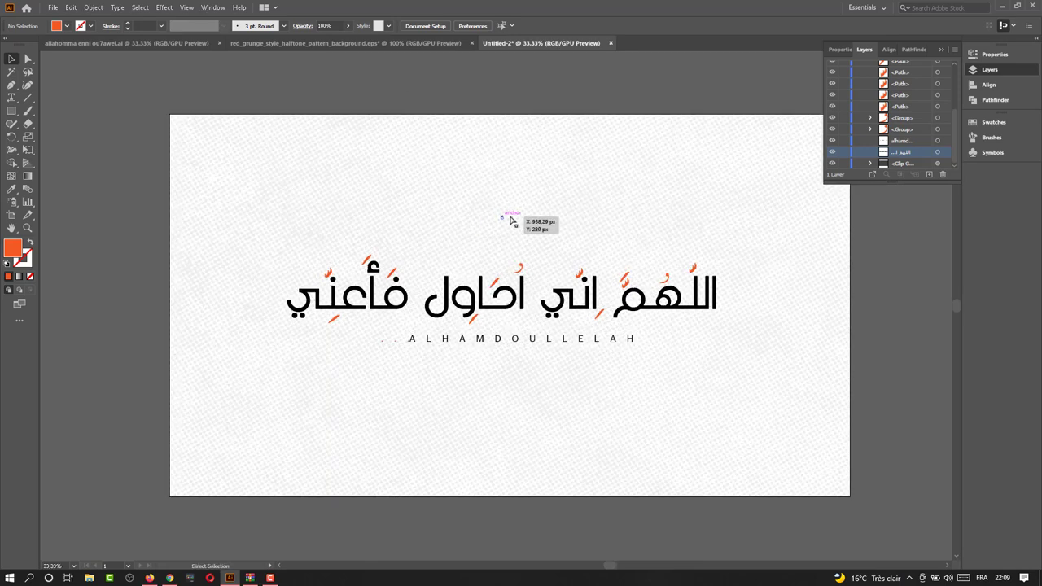
scroll(503, 217, "right", 2)
scroll(503, 217, "down", 1)
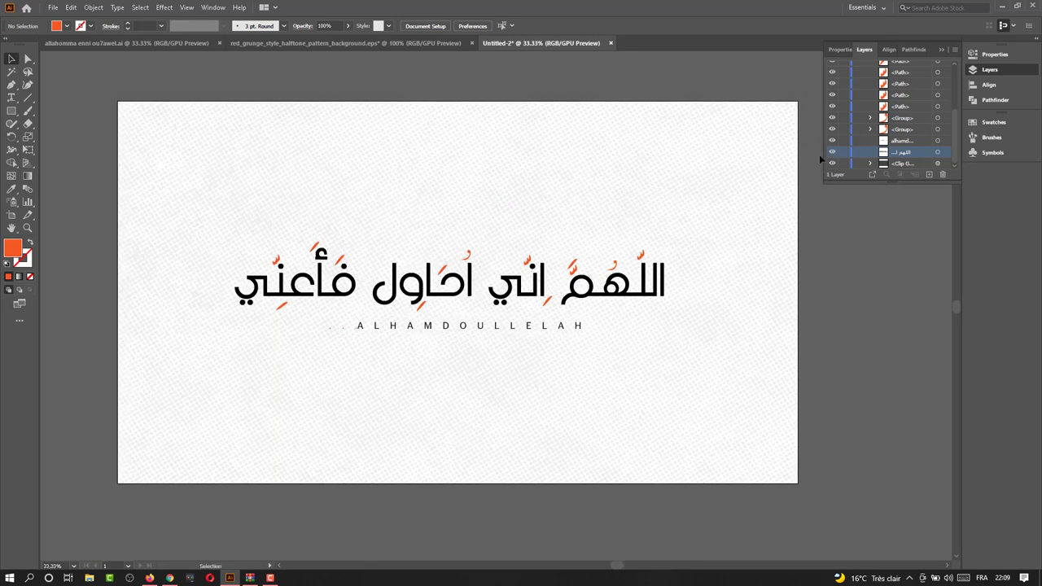
scroll(904, 73, "up", 5)
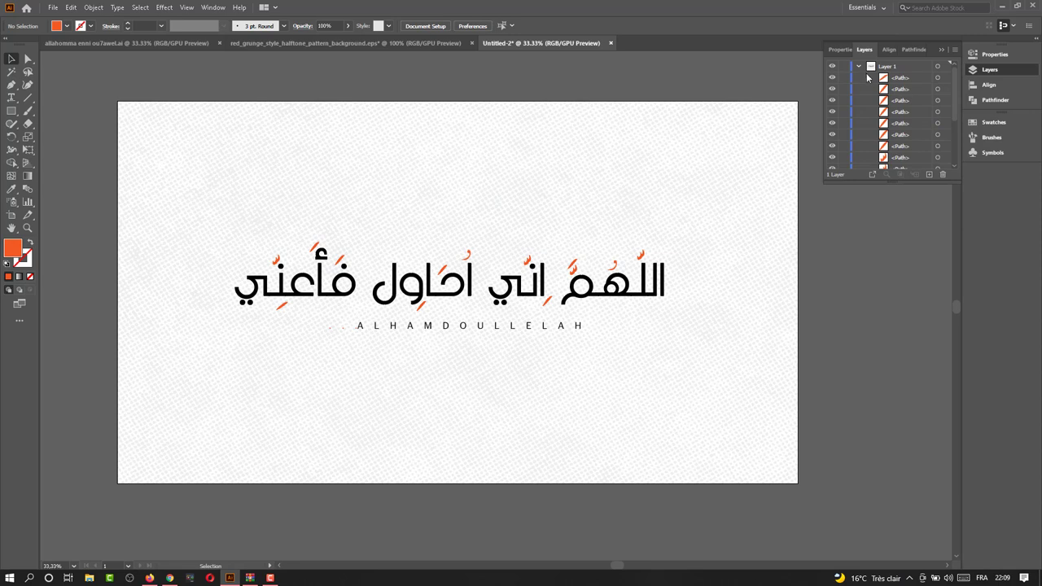
scroll(870, 148, "down", 5)
left_click(843, 163)
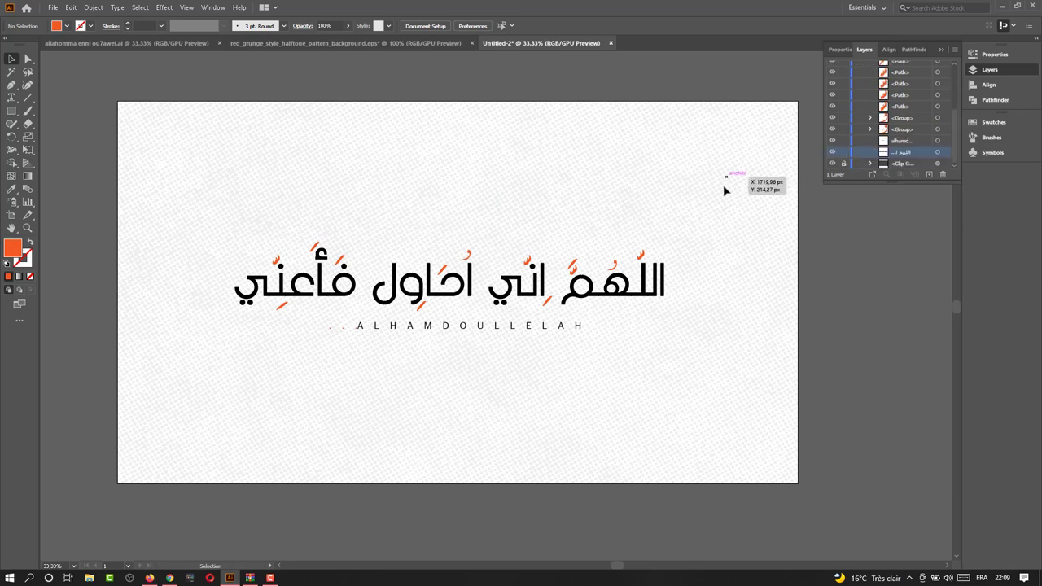
mouse_move(563, 334)
left_mouse_down()
mouse_move(609, 345)
mouse_move(607, 336)
left_mouse_up()
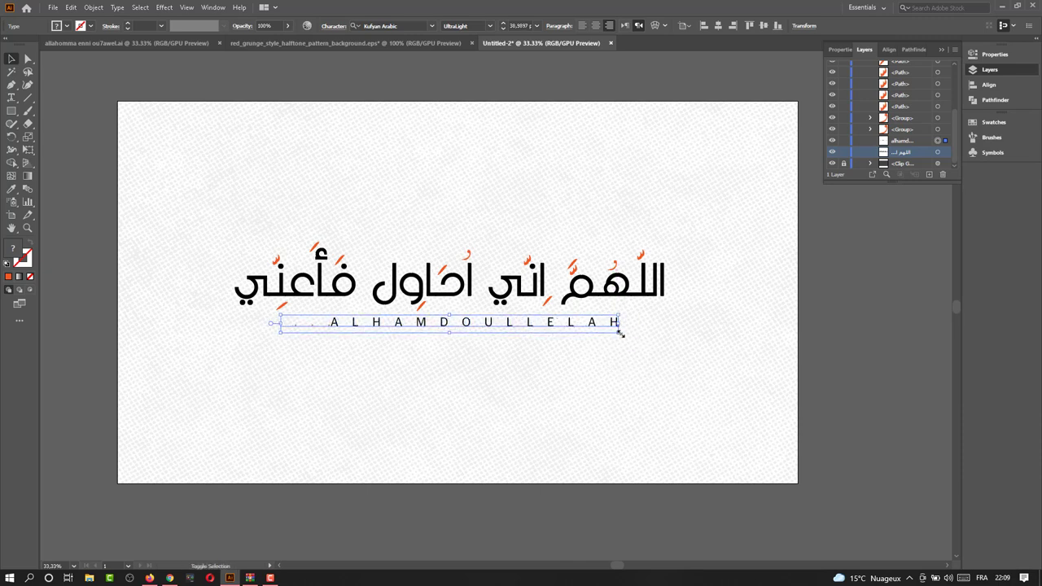
left_click(661, 349)
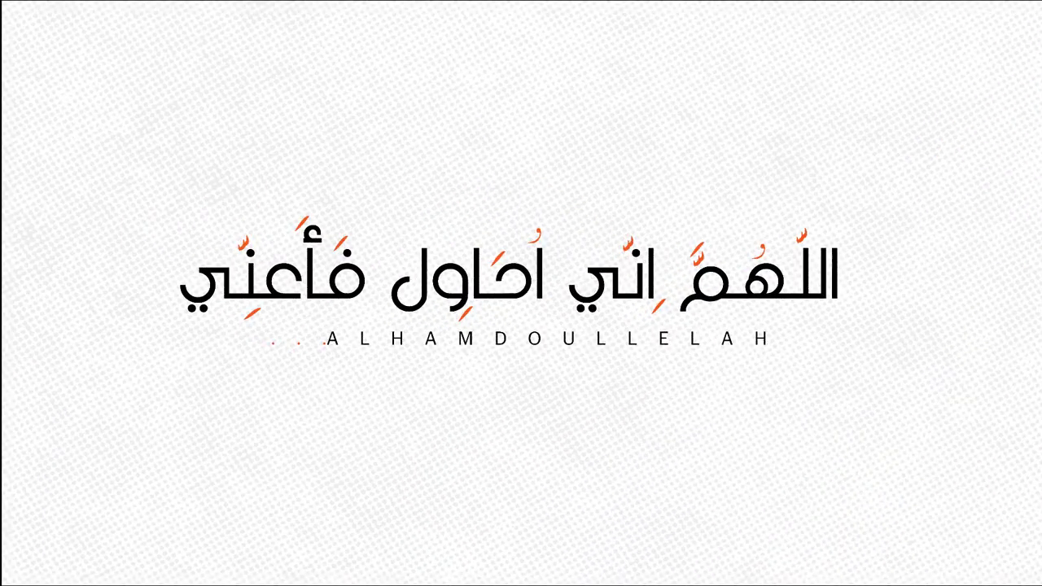